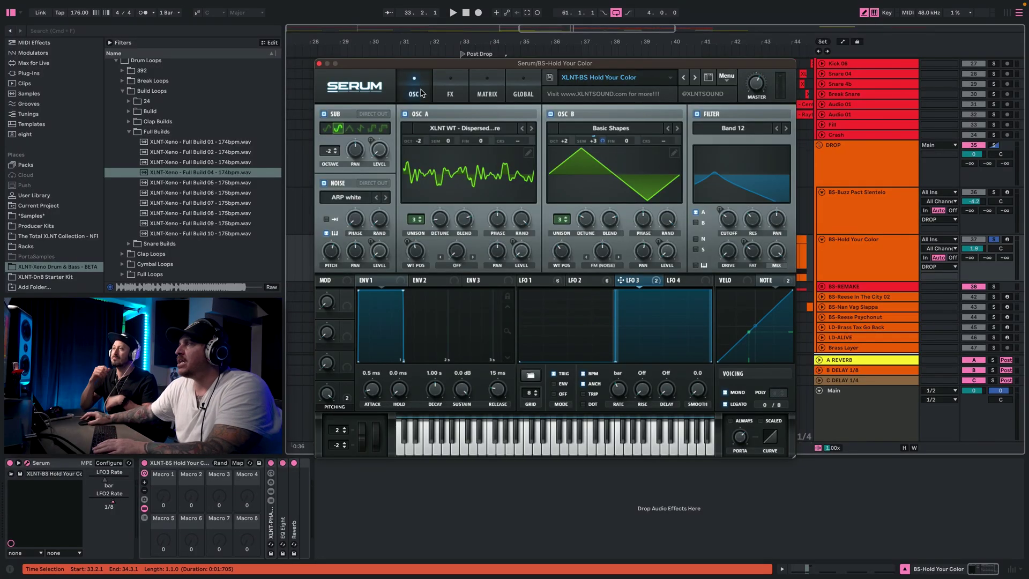
Play the drop from bar 33 to hear the original BS-Hold Your Color bass
key(space)
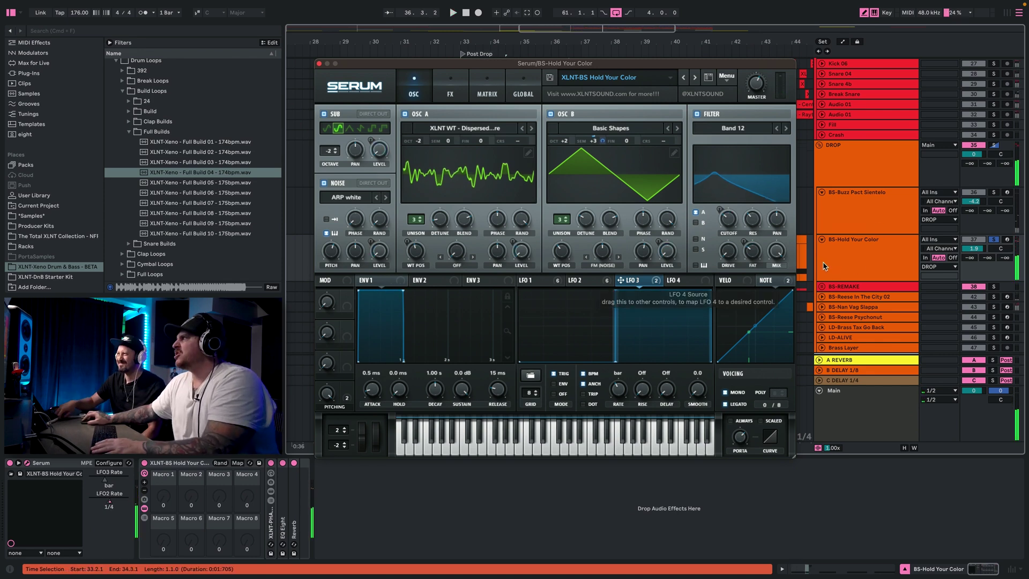
click(856, 266)
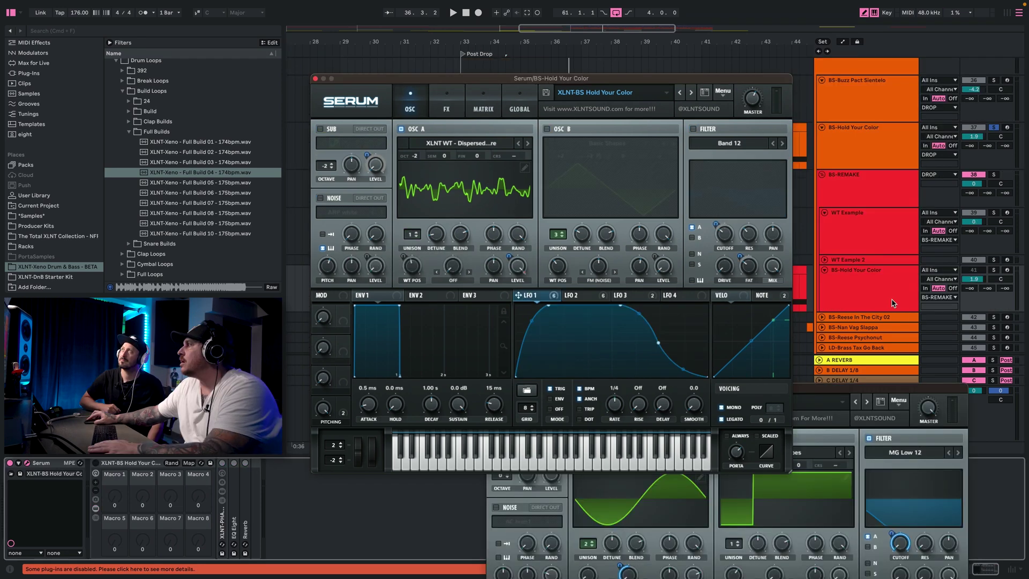
Solo and arm the BS-Hold Your Color track in the BS-REMAKE group and play it from bar 33
click(889, 300)
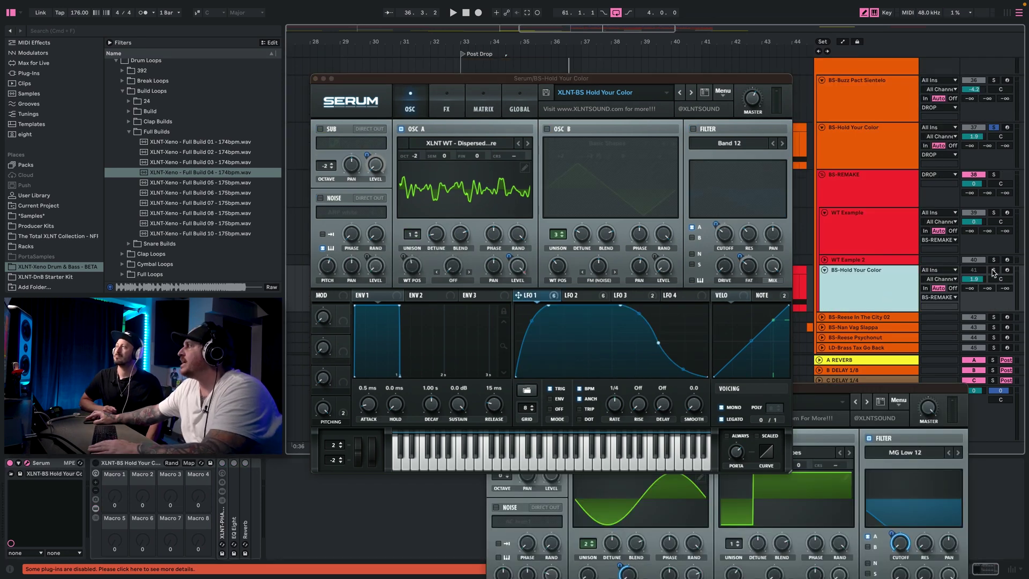
click(993, 270)
click(1007, 270)
key(space)
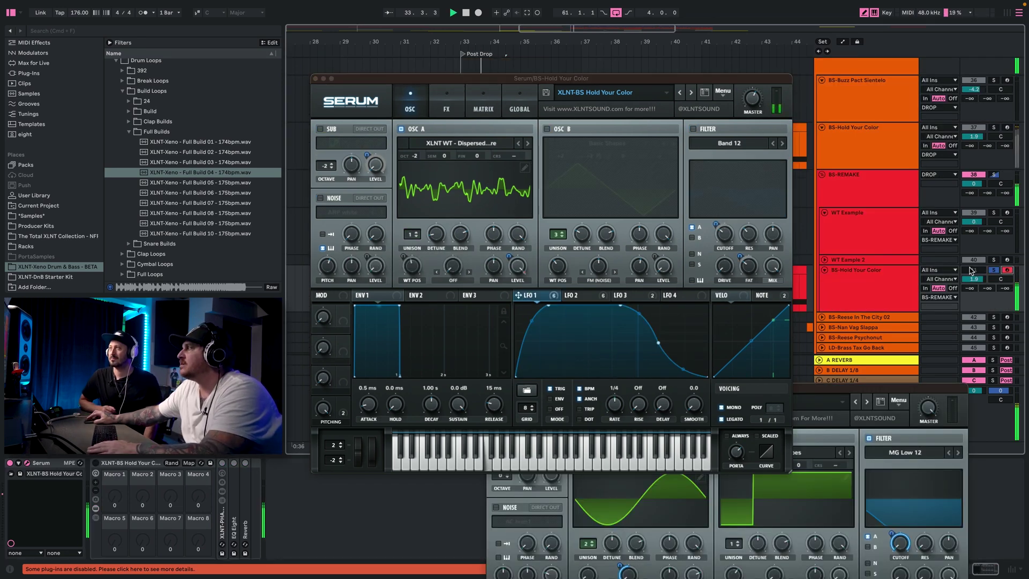
key(space)
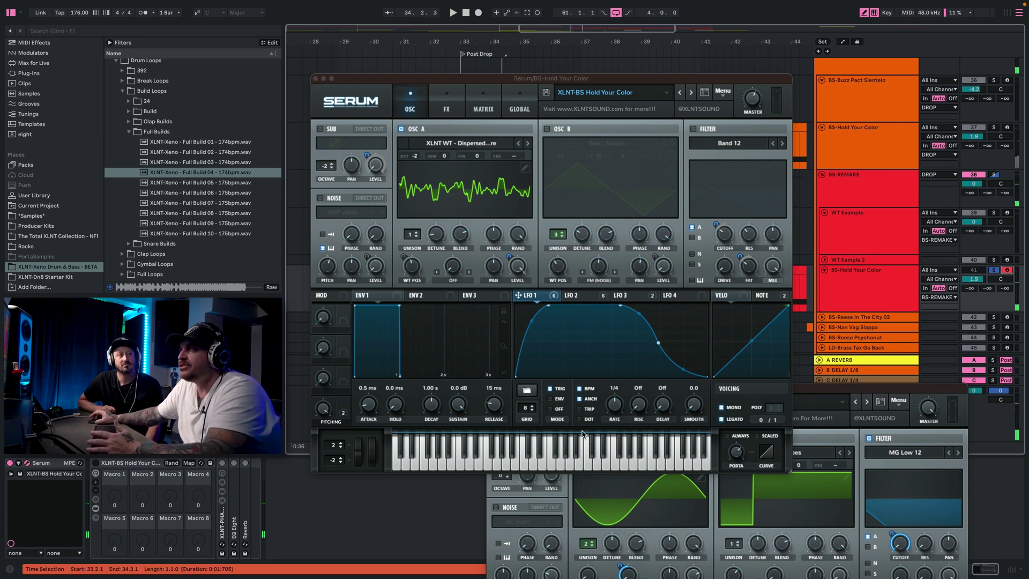
key(space)
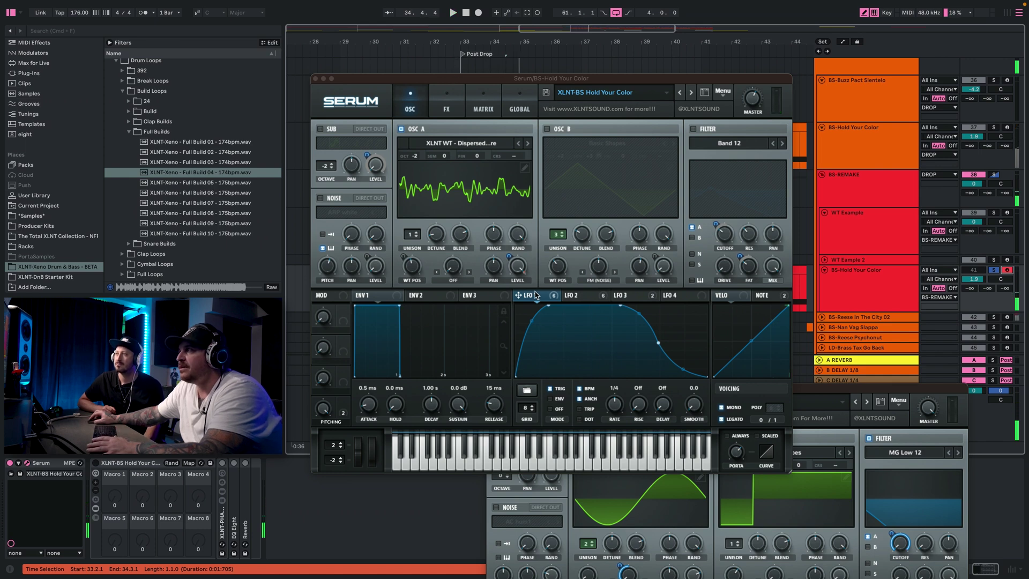
Close the remake bass's Serum window, bring up WT Example's Serum, and solo and arm the WT Example track
click(315, 78)
drag(685, 386, 545, 58)
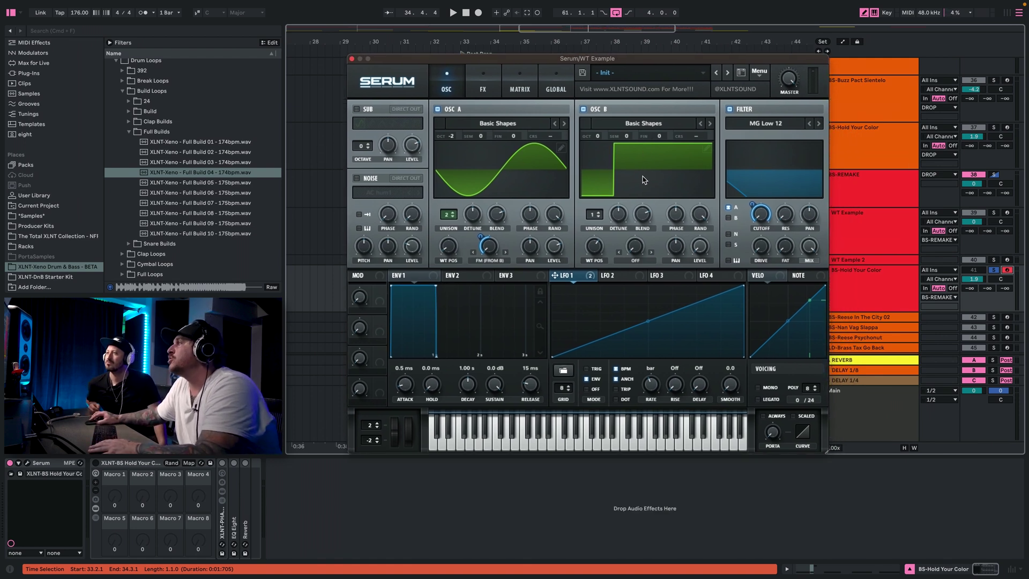
click(853, 238)
click(569, 290)
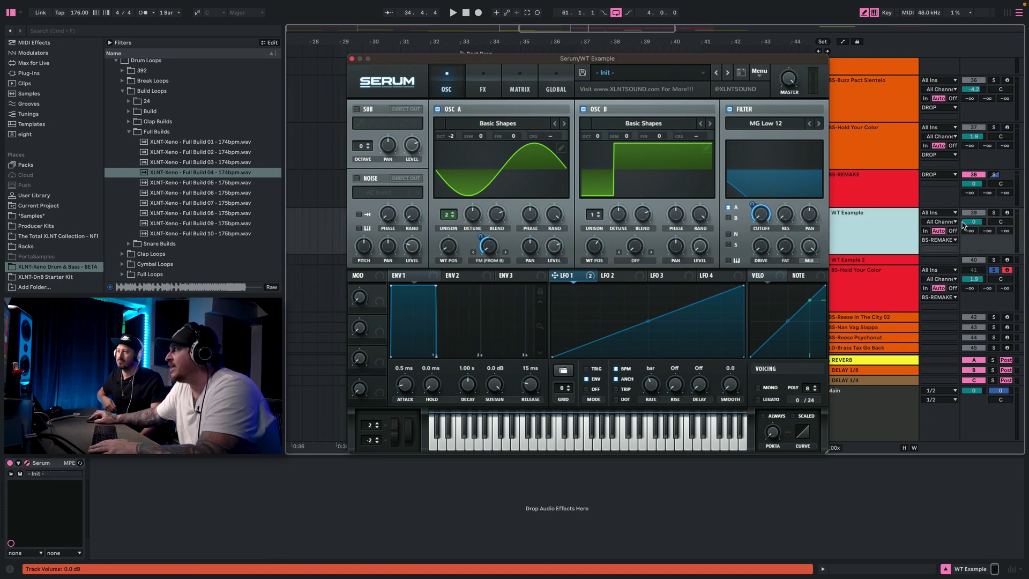
click(993, 213)
click(1007, 213)
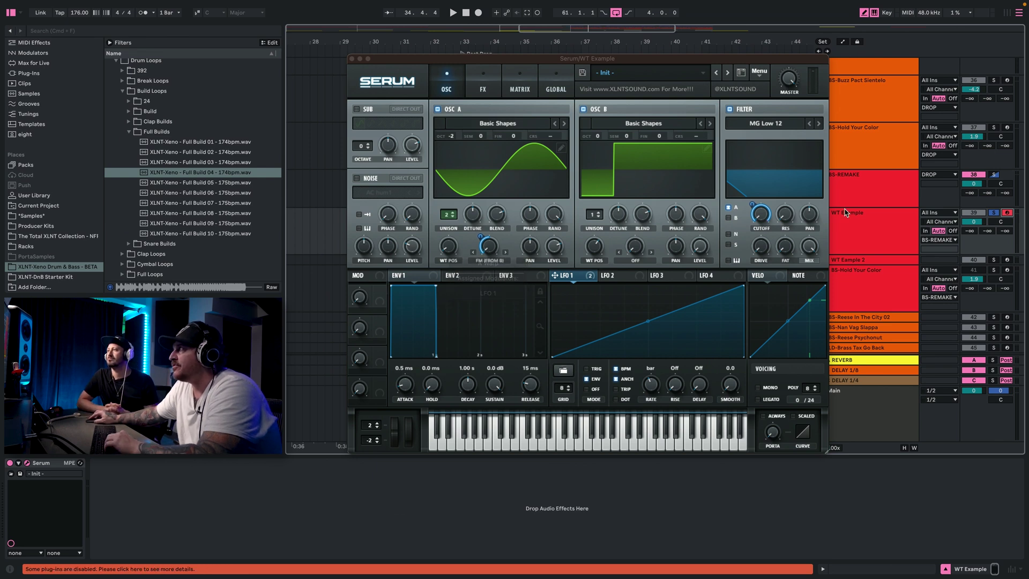
Set oscillator A's unison to 1 and enable the filter in WT Example's Serum, and open the synth's main menu
click(597, 347)
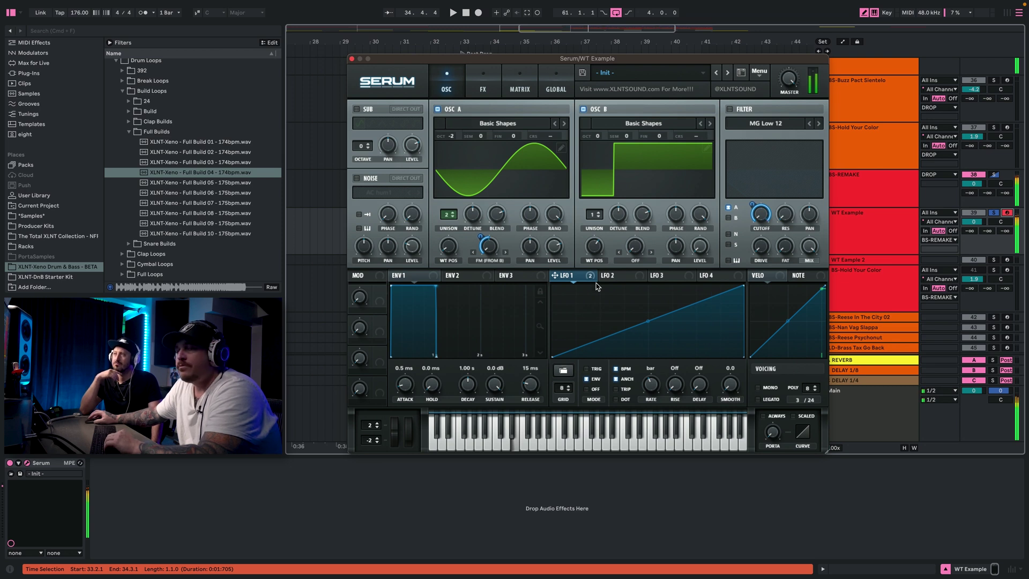
click(479, 84)
click(443, 74)
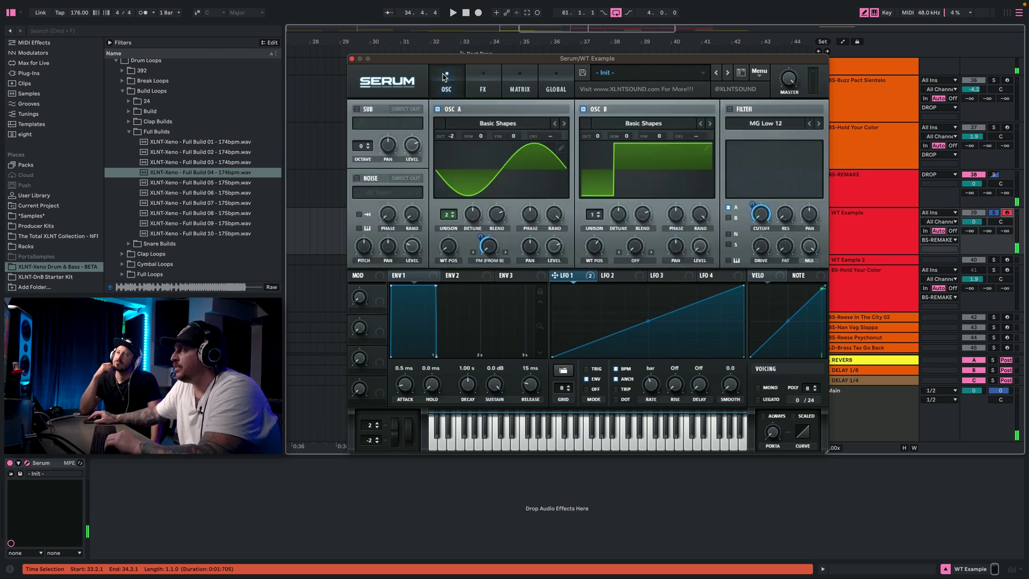
click(730, 110)
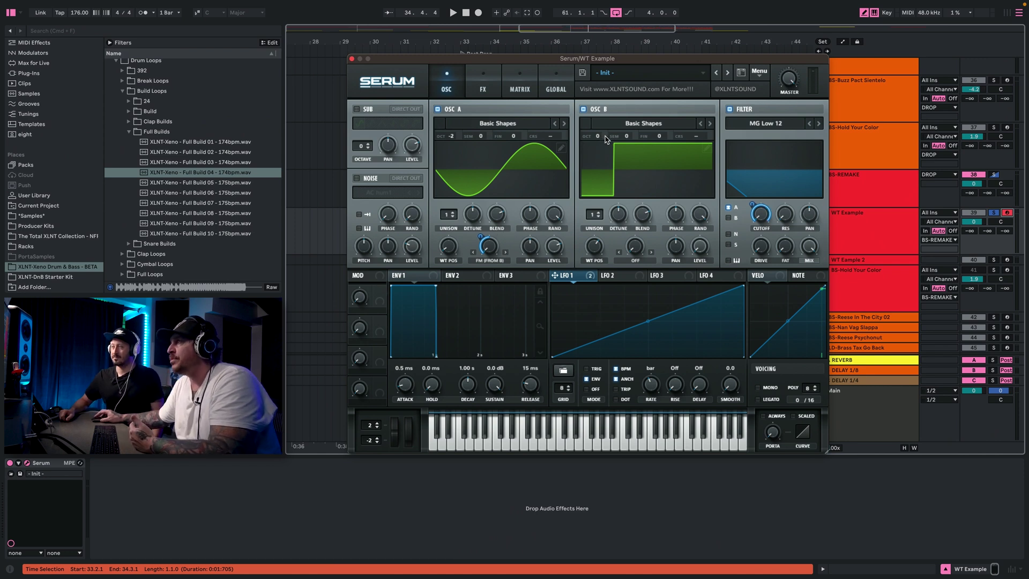
click(755, 72)
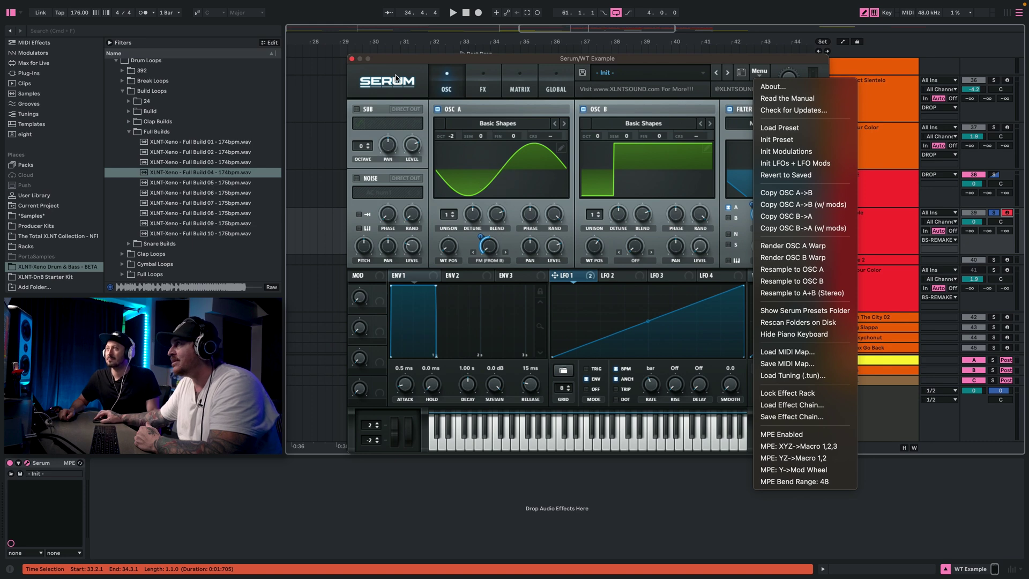
Close WT Example's Serum and move on to the WT Example 2 Serum with its track soloed and armed
click(352, 59)
click(613, 186)
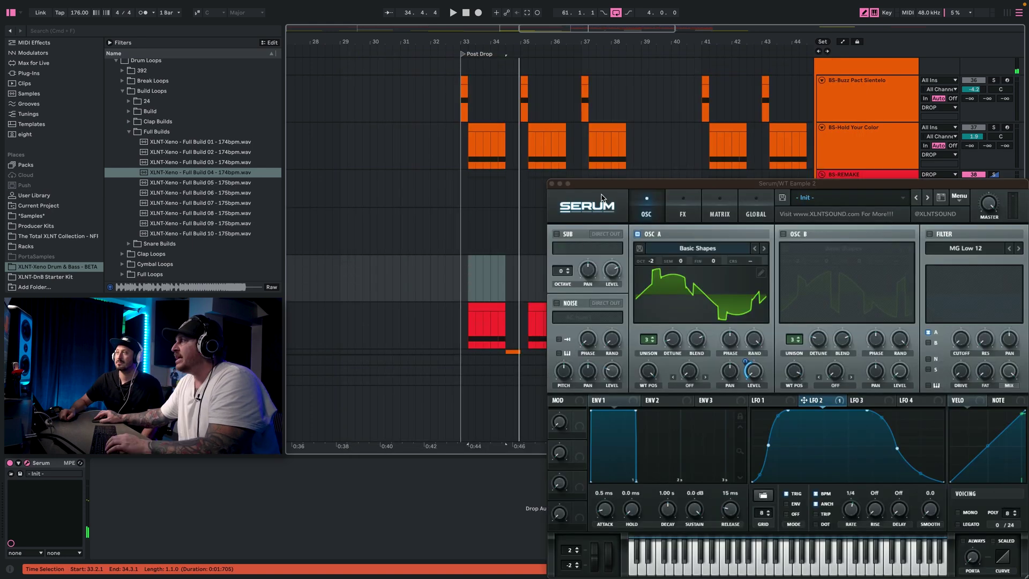
drag(612, 185, 518, 71)
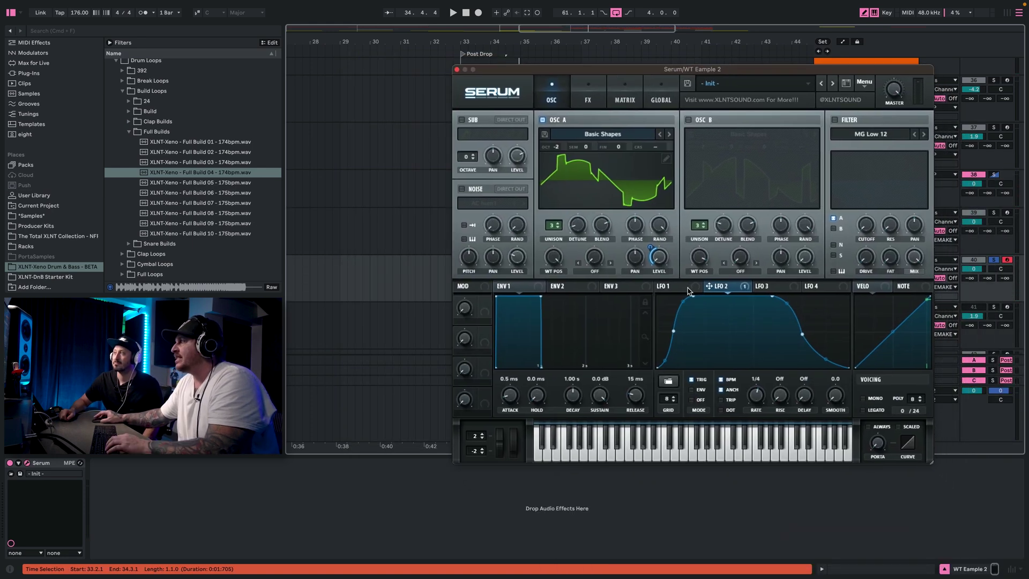
Bypass the LFO 2 modulation on oscillator A's level in WT Example 2
click(687, 287)
click(721, 287)
right_click(732, 292)
click(641, 252)
Set oscillator A's unison to 1 and level to 100%, and advance its wavetable position
drag(551, 224, 551, 258)
drag(661, 255, 665, 236)
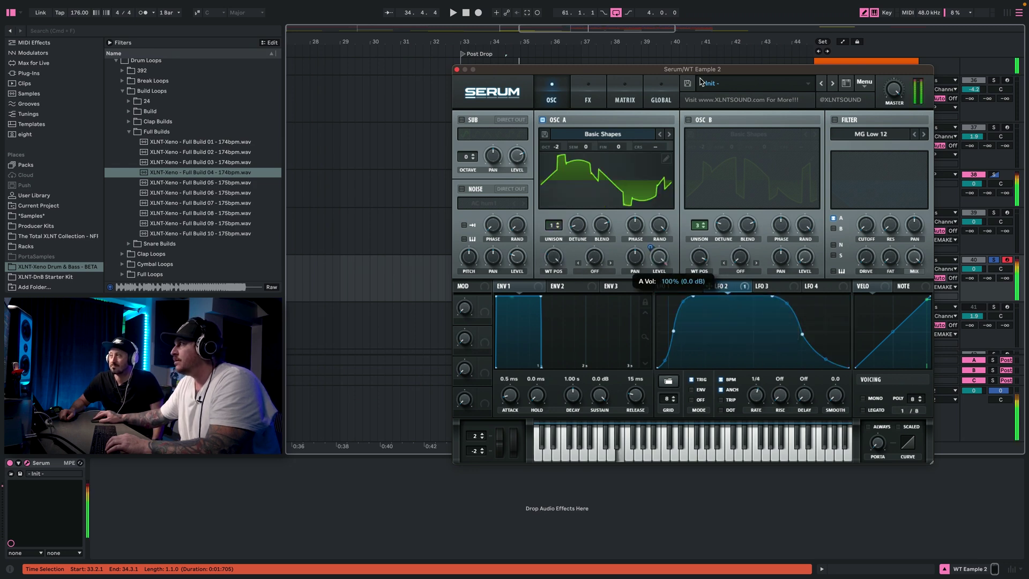
mouse_move(553, 257)
mouse_down()
mouse_move(544, 370)
mouse_move(562, 254)
mouse_move(561, 281)
mouse_move(569, 264)
mouse_up()
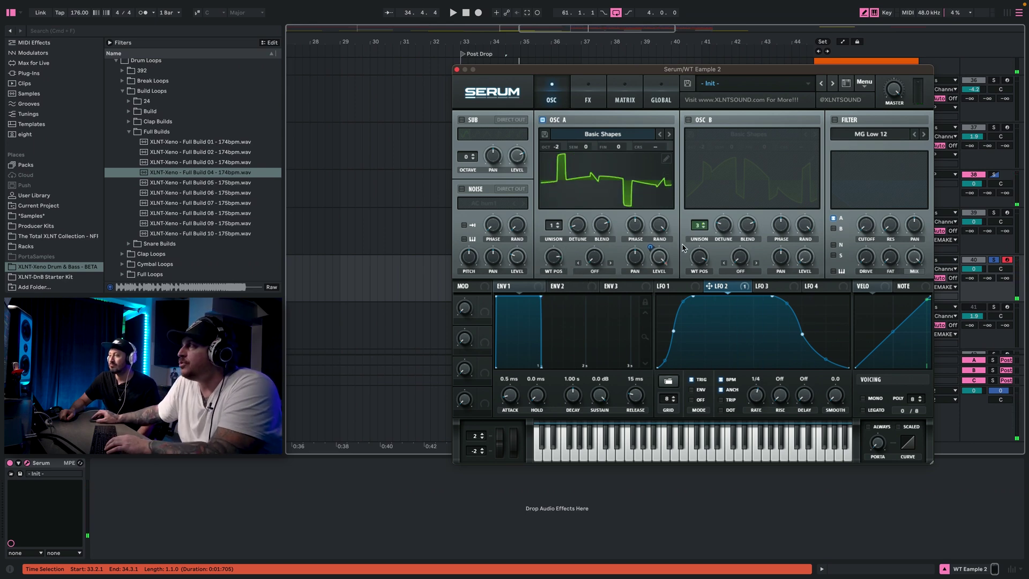
Open oscillator A's wavetable editor and examine the processing, add/remove and morph options, including Morph - Crossfade
click(666, 158)
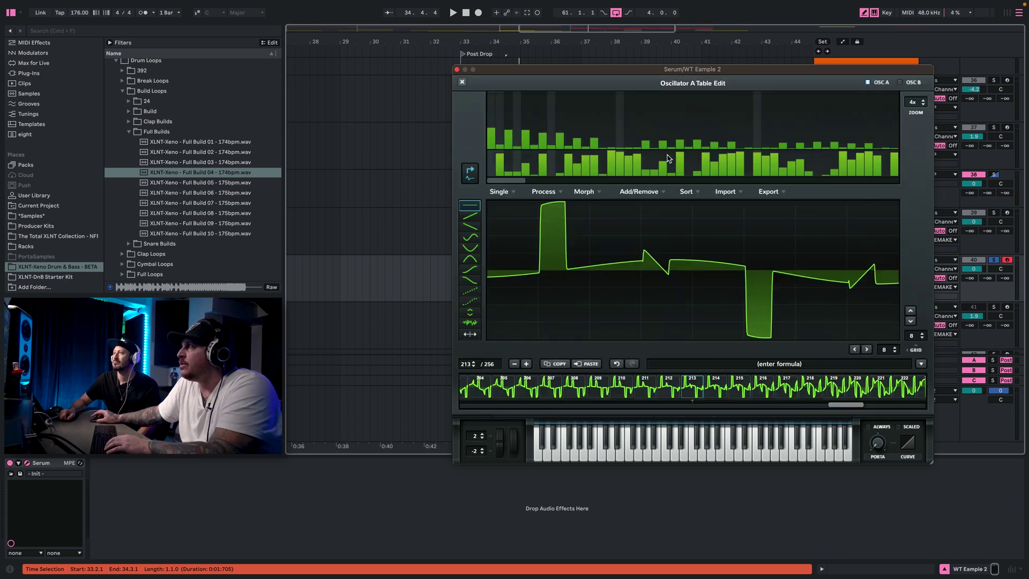
click(551, 192)
click(553, 192)
click(641, 191)
click(626, 192)
click(586, 191)
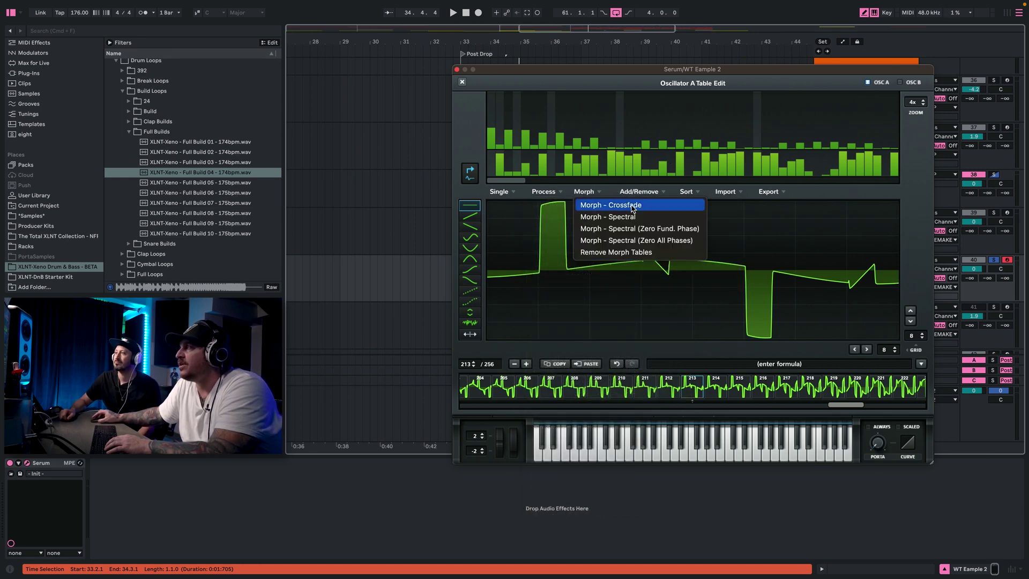
click(595, 206)
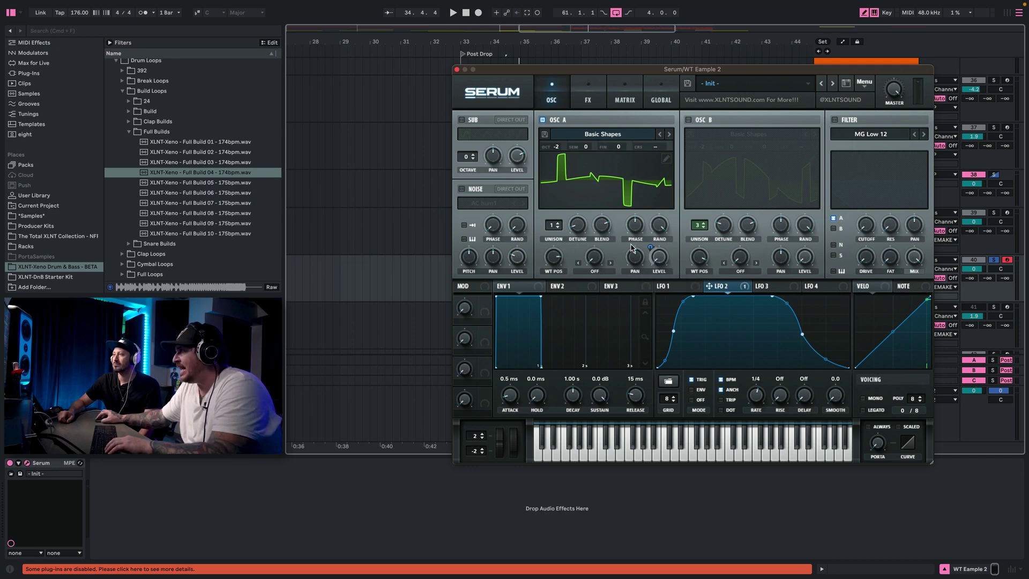
Set oscillator A's unison to 2 with the LFO 2 level modulation active again, and play a test note
drag(547, 228, 550, 223)
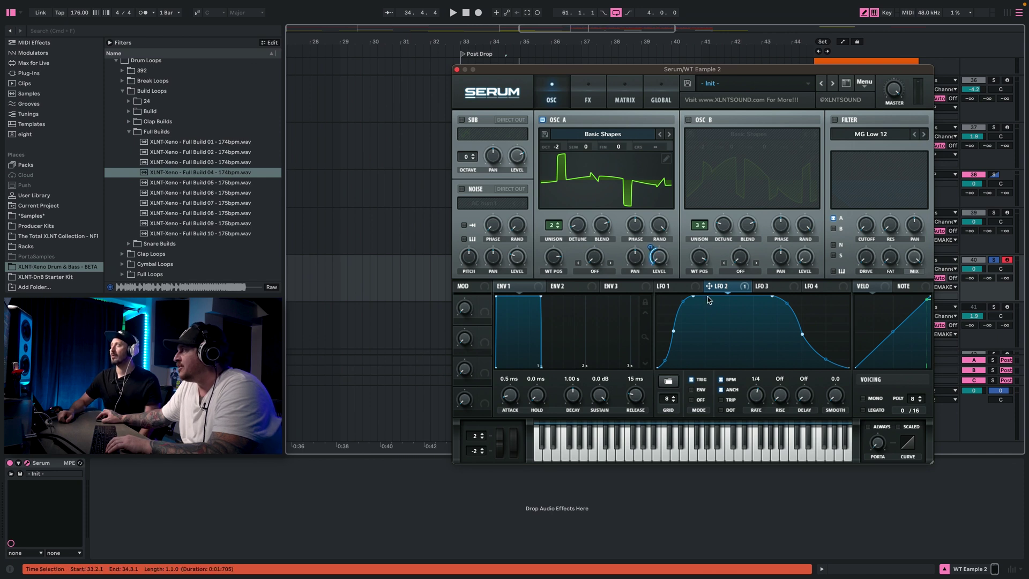
key(f)
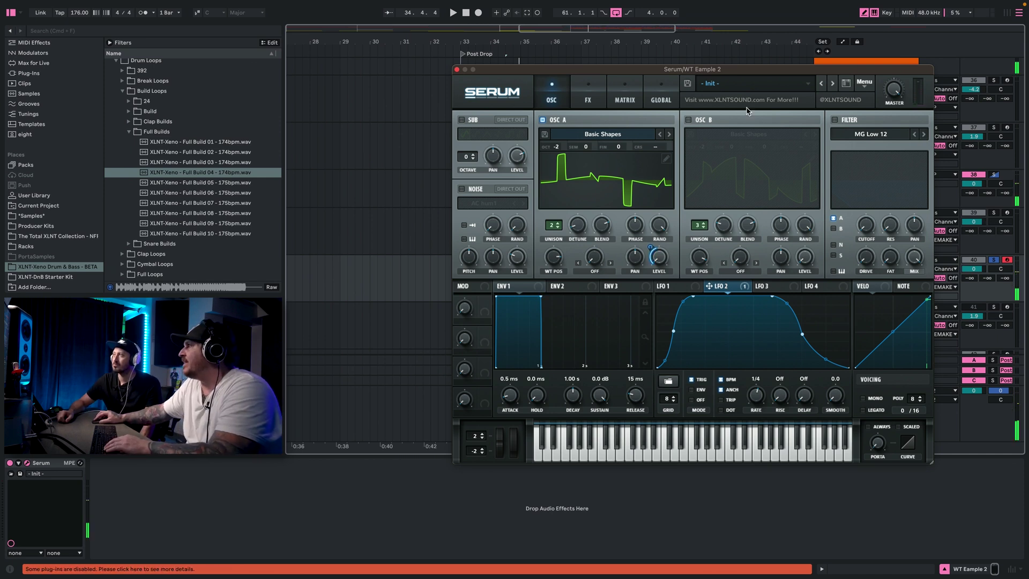
Close WT Example 2's Serum and solo and arm the BS-Hold Your Color remake track
click(457, 69)
click(864, 237)
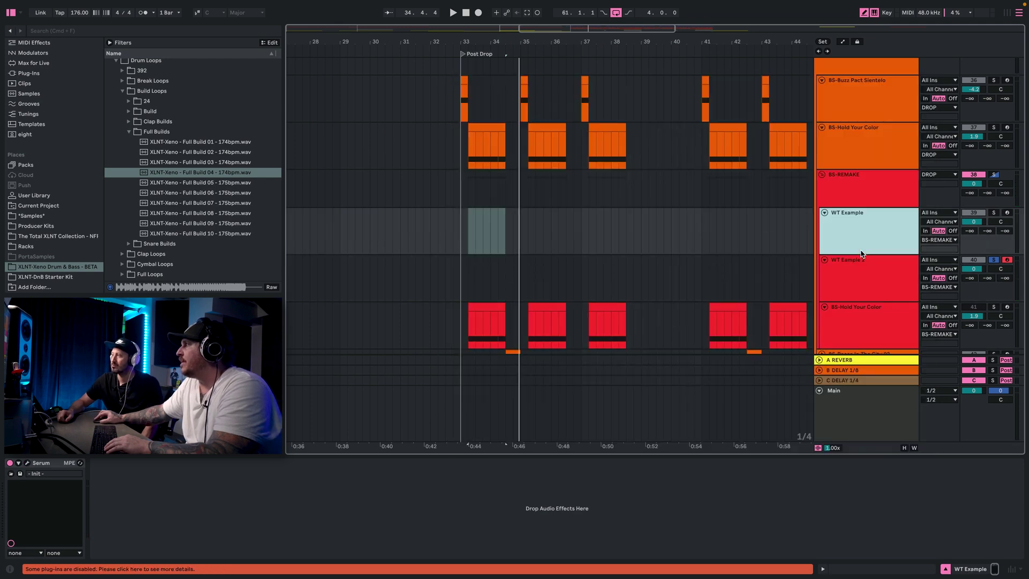
click(1007, 321)
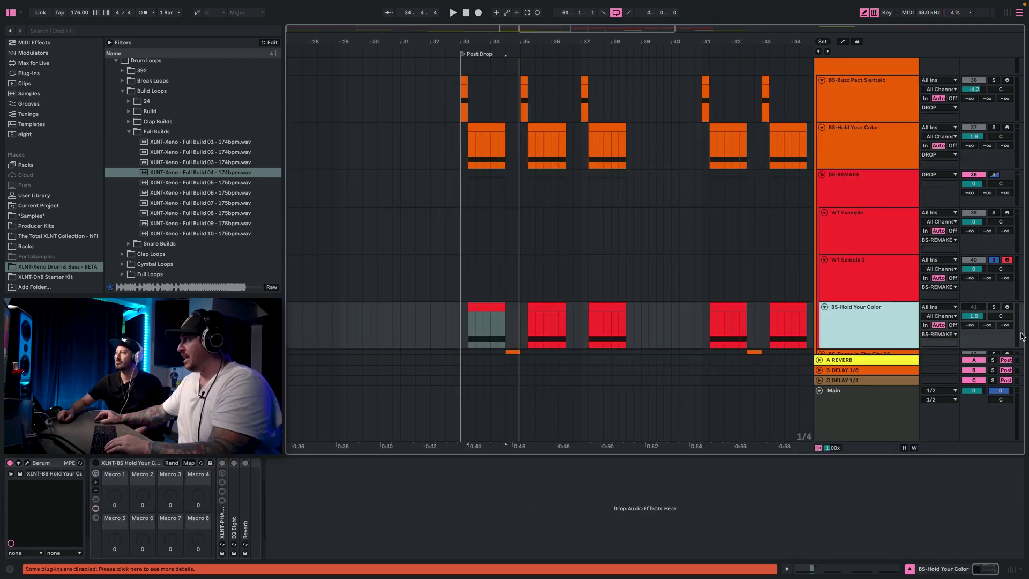
click(993, 306)
click(1007, 306)
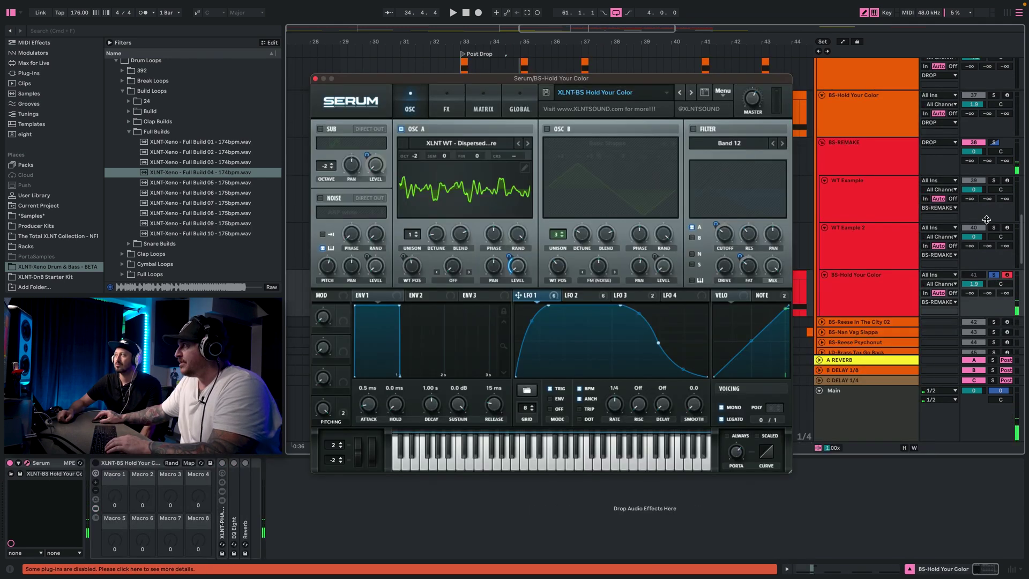
Switch solo and record arm to the WT Example 2 track and select it
click(1007, 228)
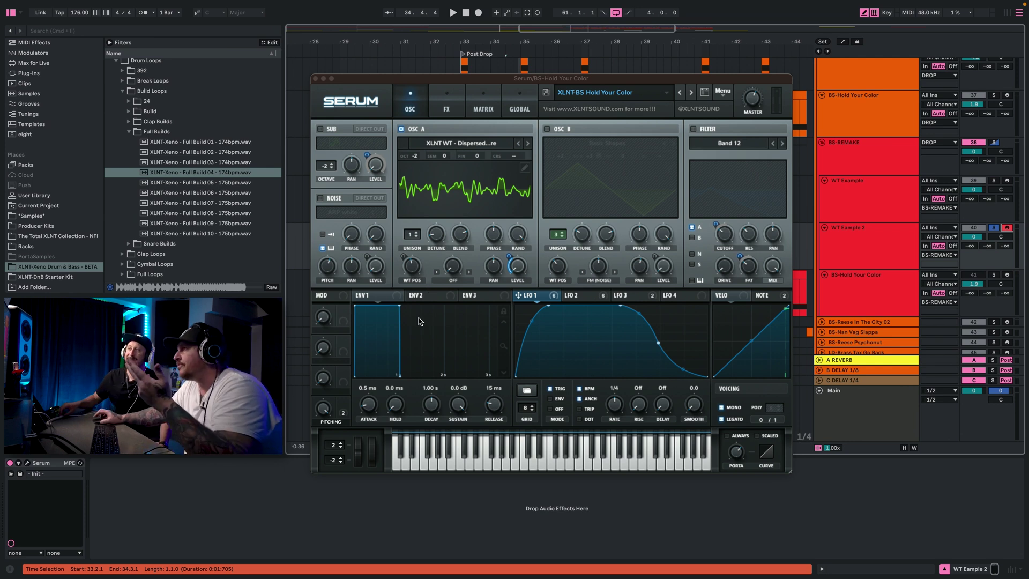
click(863, 239)
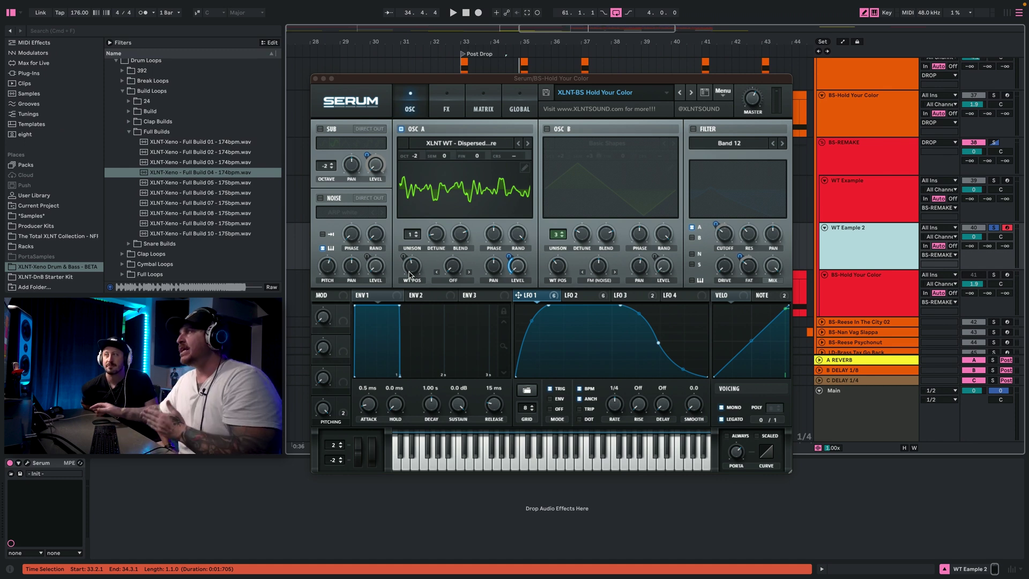
Enable oscillator B and the ARP white noise oscillator in the BS-Hold Your Color remake's Serum
click(547, 130)
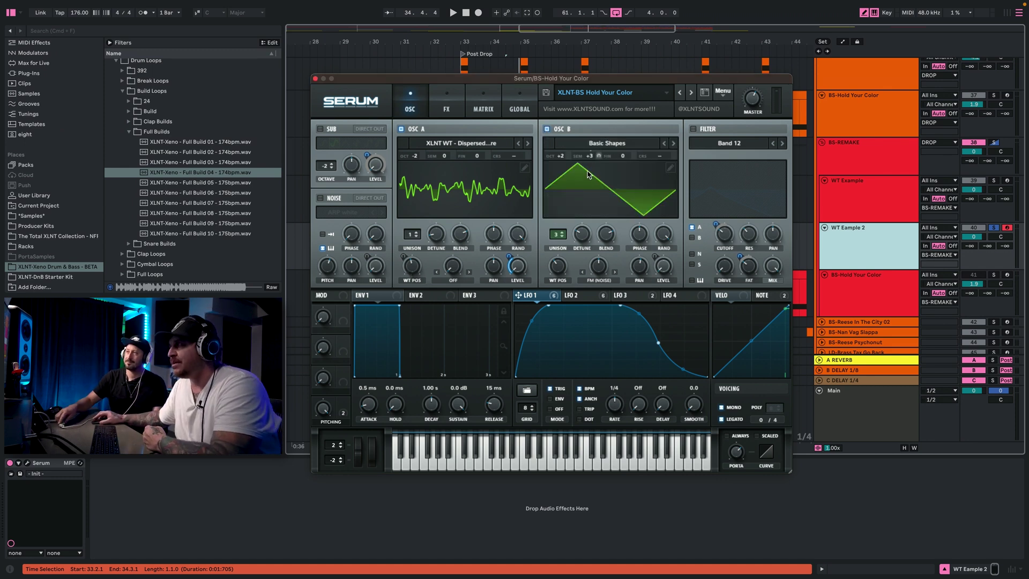
click(576, 186)
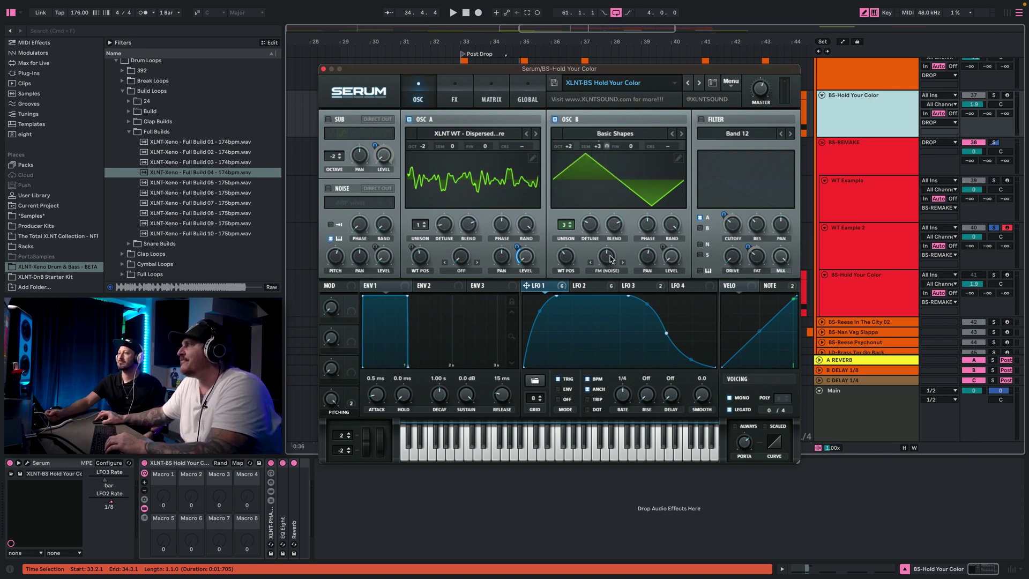
click(328, 189)
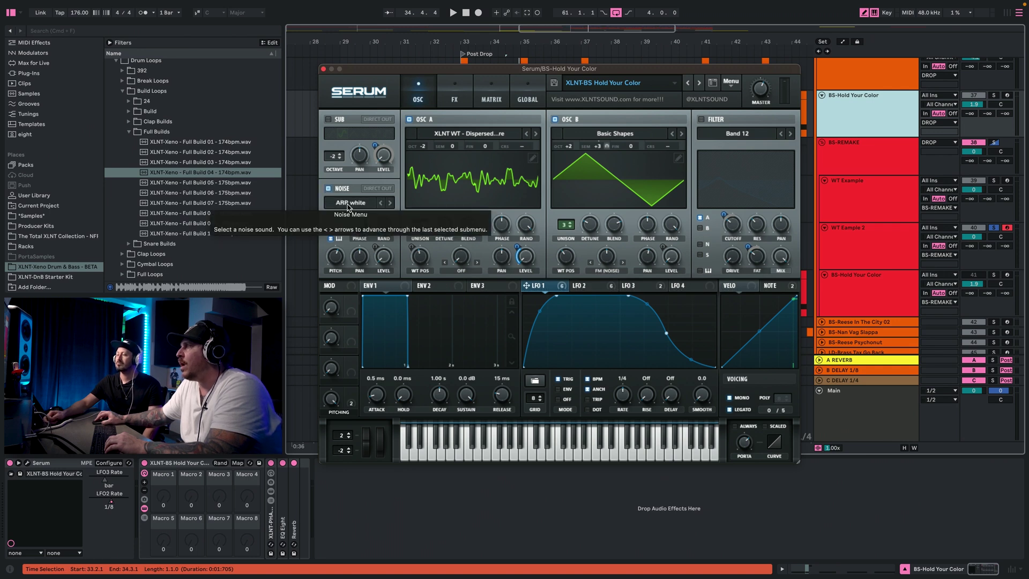
Show LFO 2 and re-enable its modulation of oscillator B's level
click(604, 288)
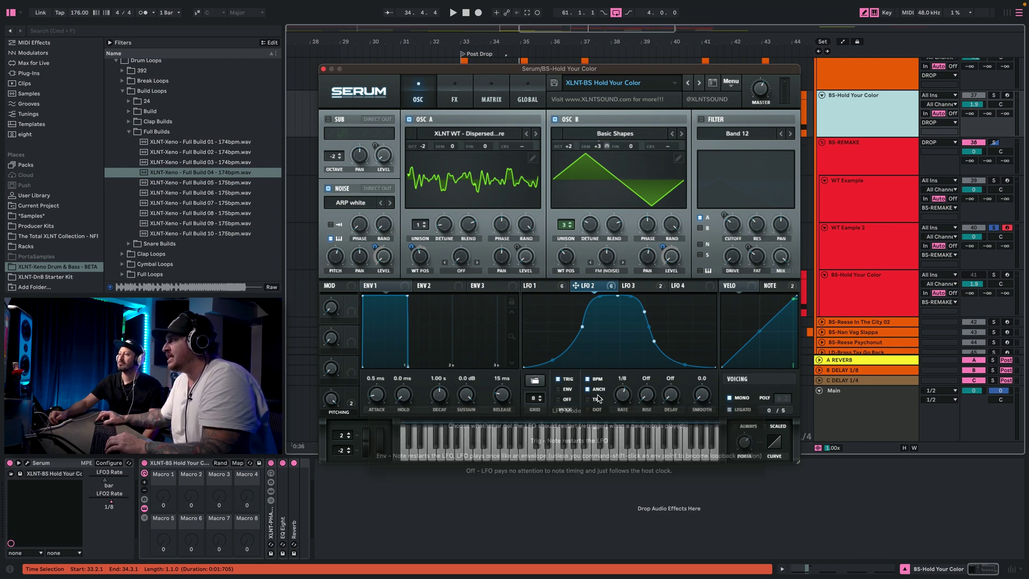
right_click(670, 261)
click(681, 270)
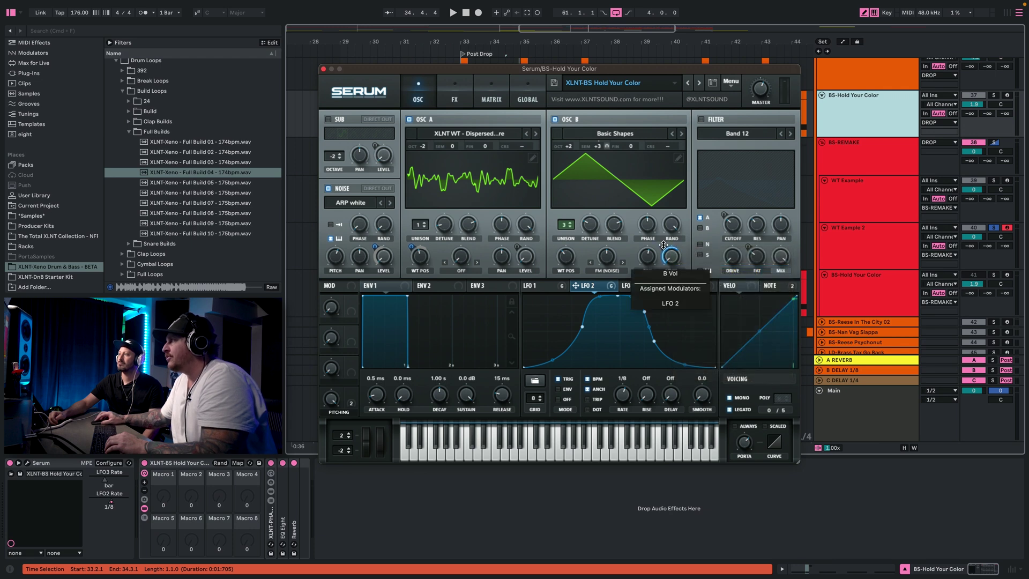
Solo and arm the BS-Hold Your Color remake track and re-enable the modulation on the noise oscillator's level
click(993, 95)
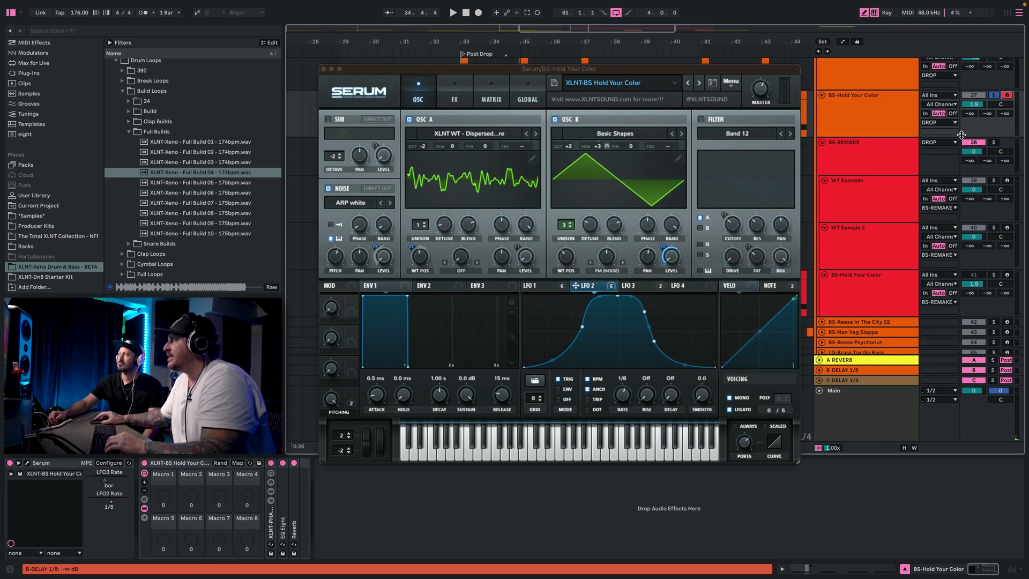
click(993, 275)
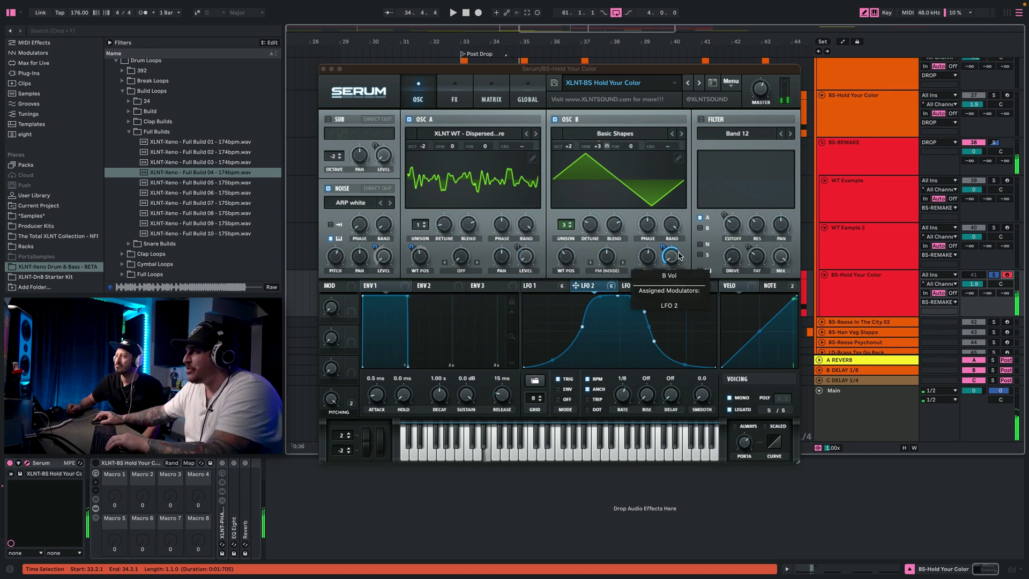
right_click(374, 248)
click(418, 271)
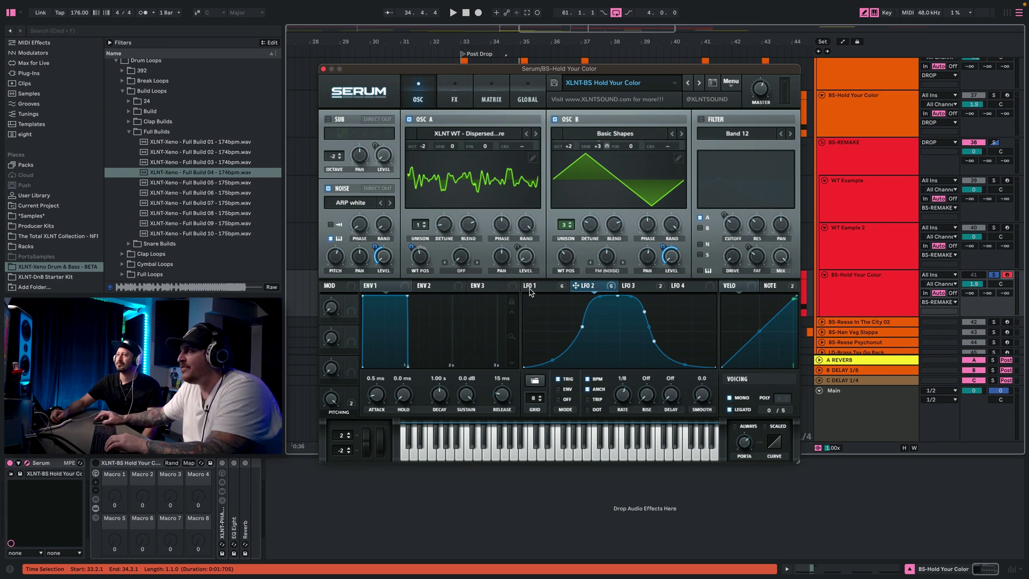
Re-enable LFO 2's modulation of oscillator A's wavetable position
mouse_move(592, 289)
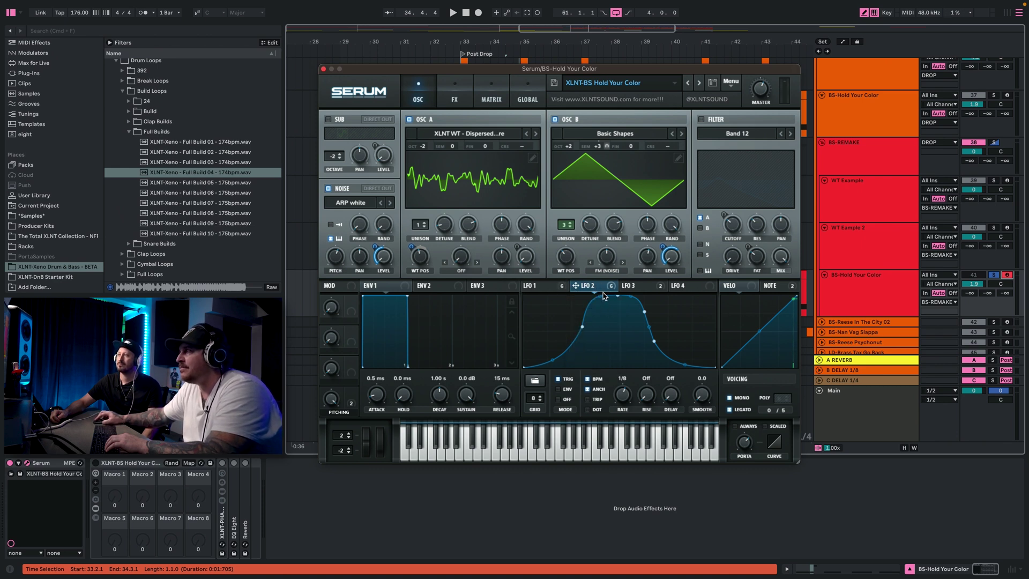
right_click(410, 246)
click(411, 243)
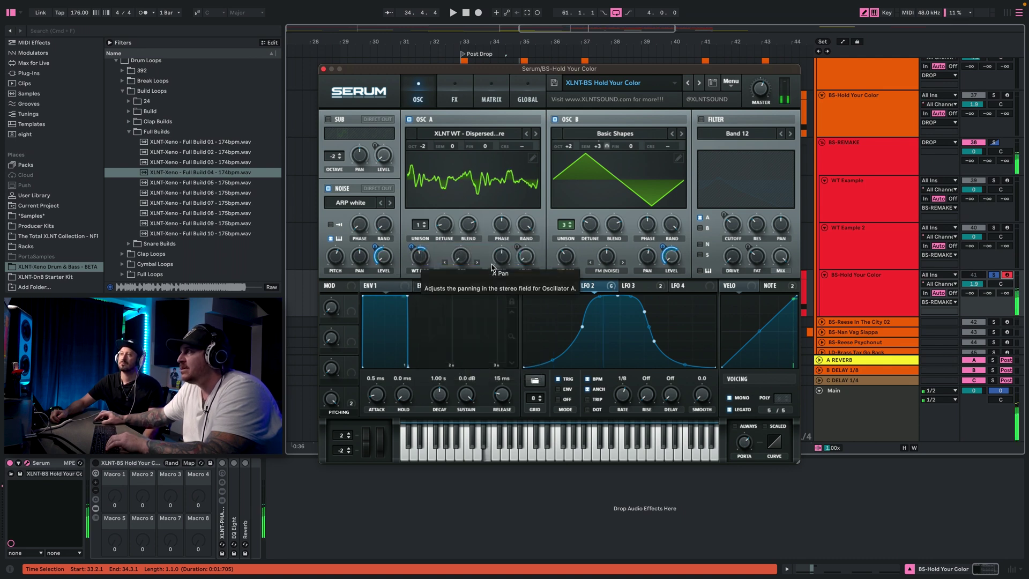
Enable the sub oscillator, show LFO 1 and re-enable its modulation of the sub level
click(328, 119)
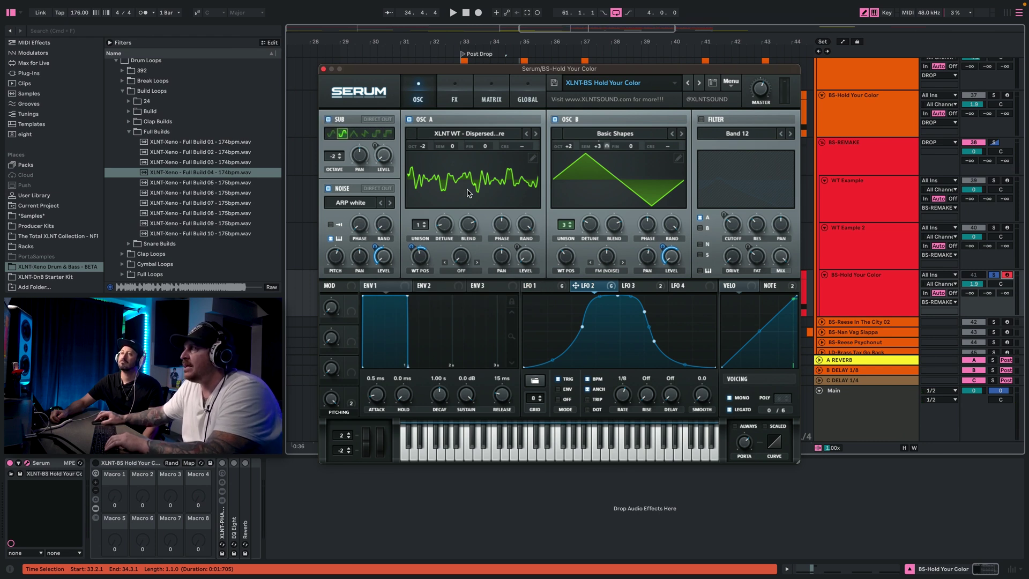
click(553, 286)
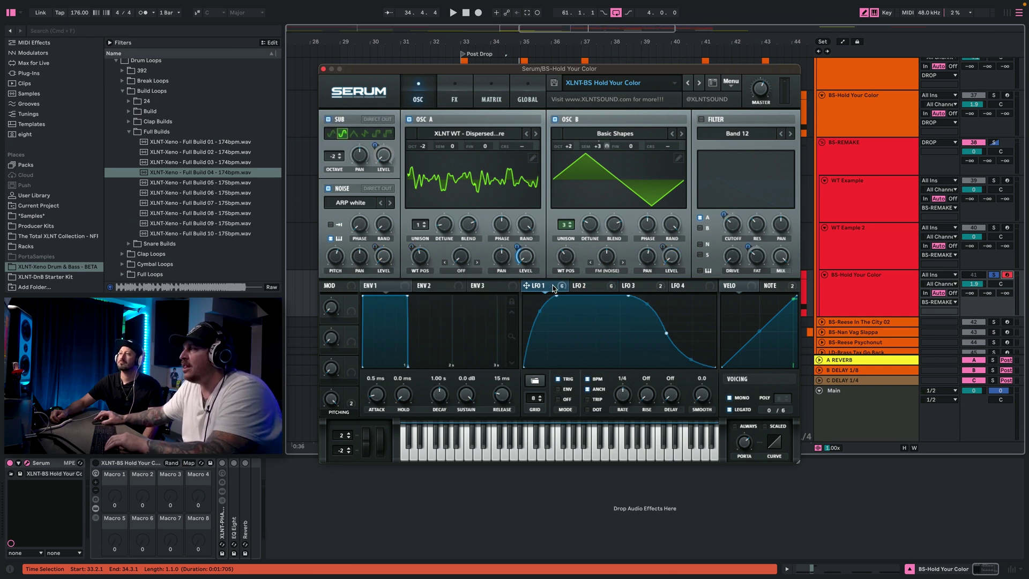
drag(374, 143, 381, 152)
right_click(381, 152)
click(530, 266)
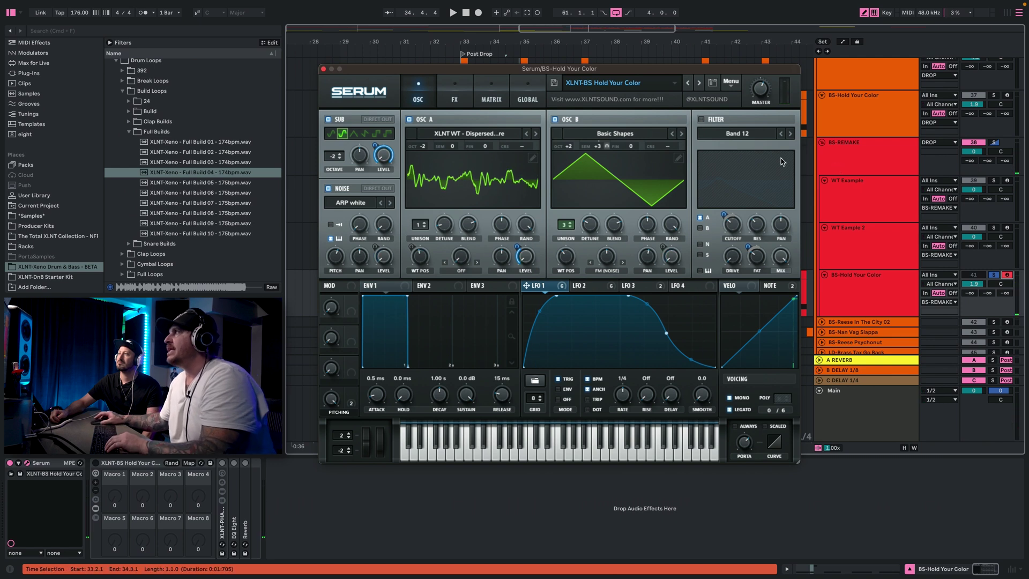
Enable the Band 12 filter and re-enable LFO 1's modulation of its cutoff
click(702, 120)
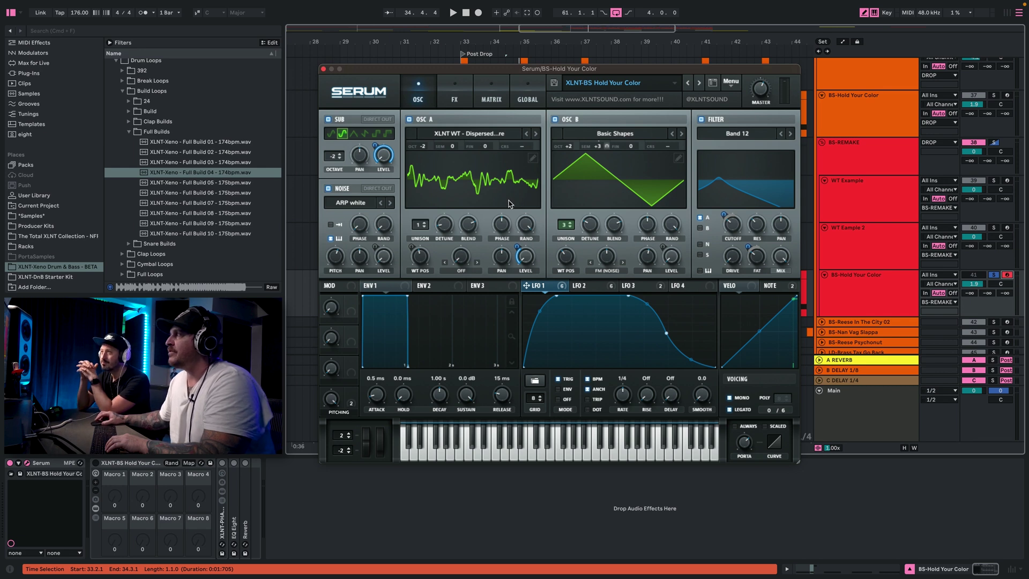
mouse_move(733, 229)
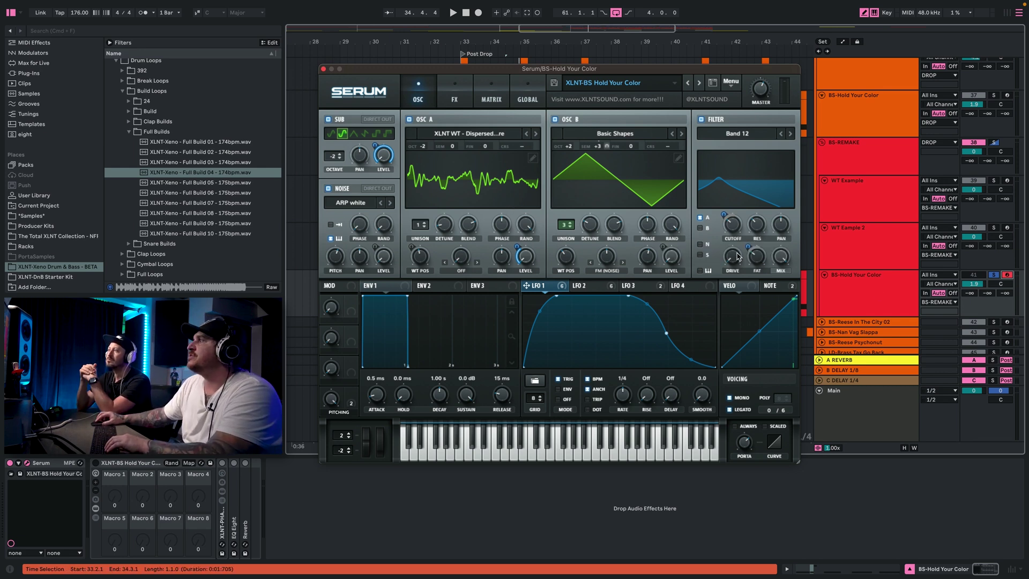
mouse_move(763, 261)
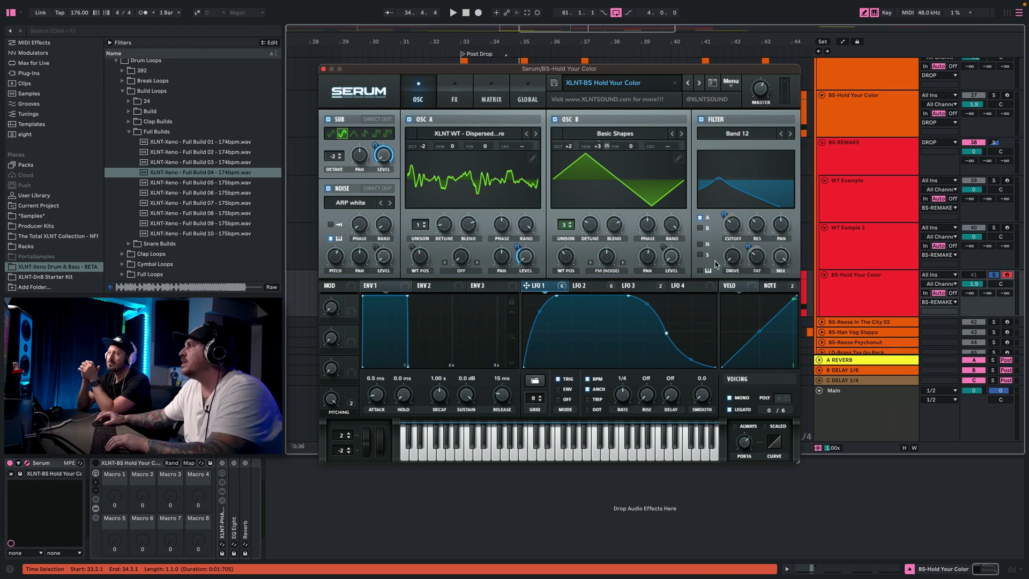
right_click(722, 214)
click(722, 213)
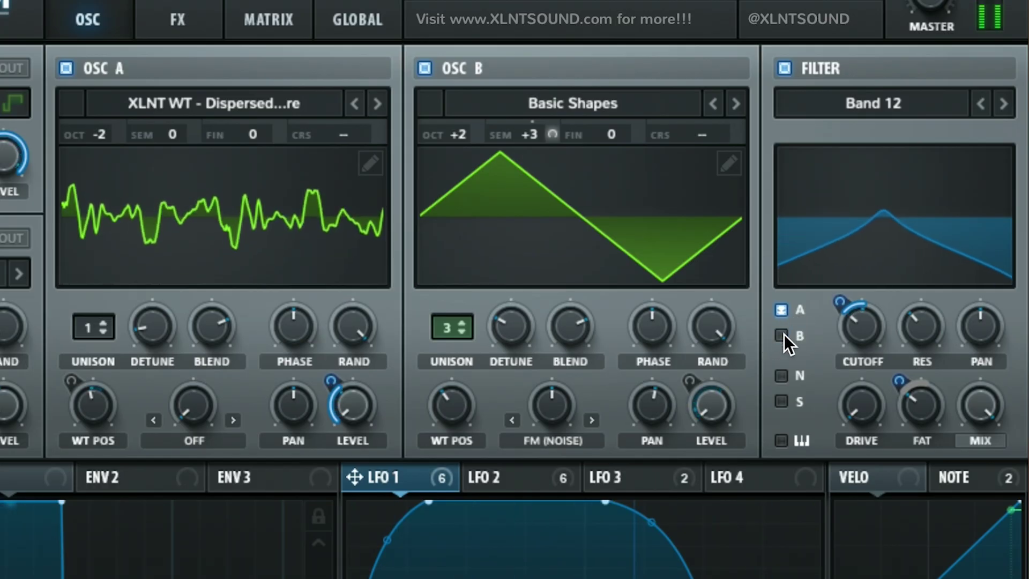
Re-enable LFO 1's modulation of the filter's Fat control and audition the sound with a note
right_click(905, 379)
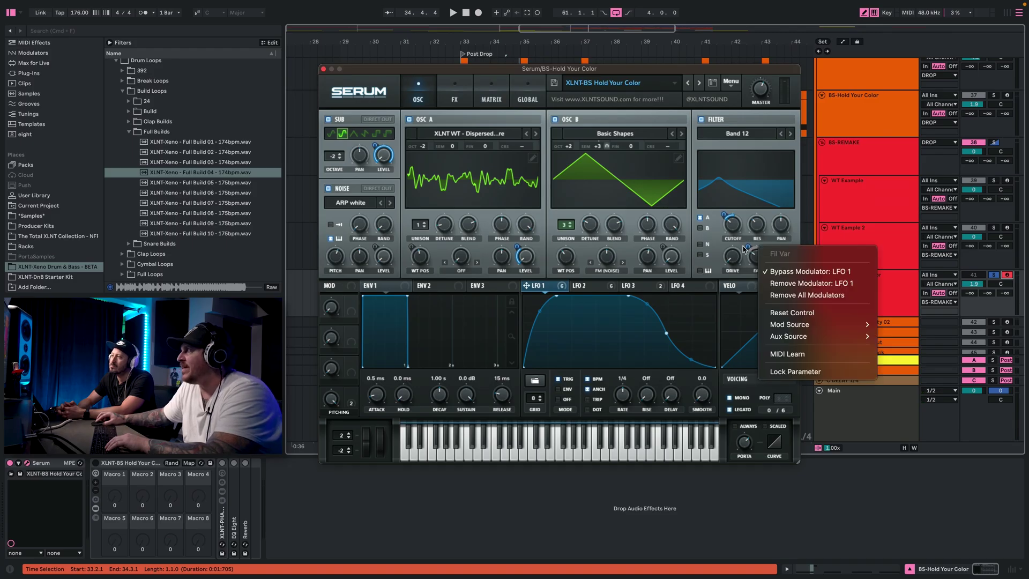
click(745, 248)
right_click(749, 247)
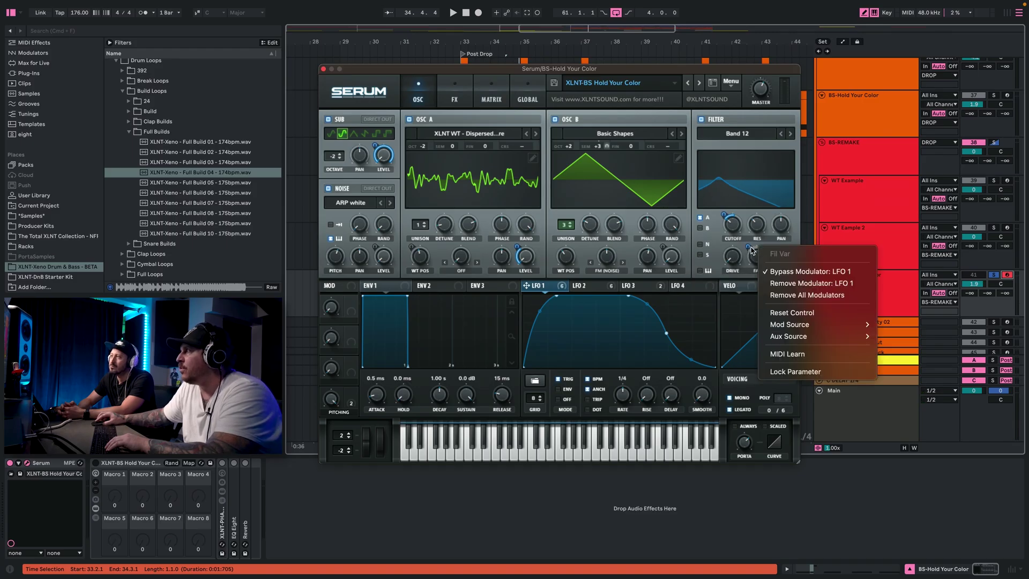
click(774, 271)
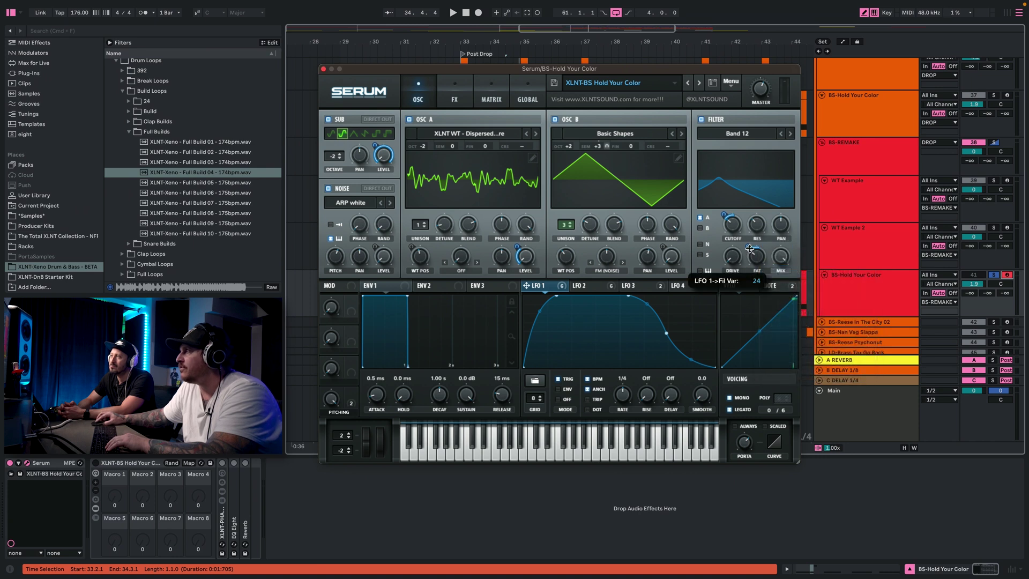
key(d)
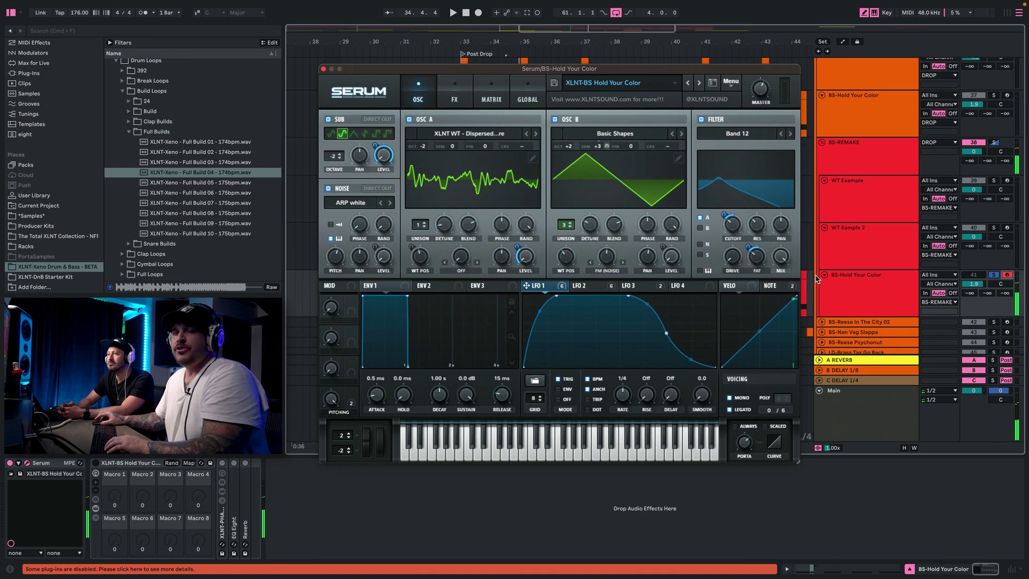
Select the original BS-Hold Your Color track, show LFO 3 and re-enable its modulation of oscillator B's semitone setting
click(874, 126)
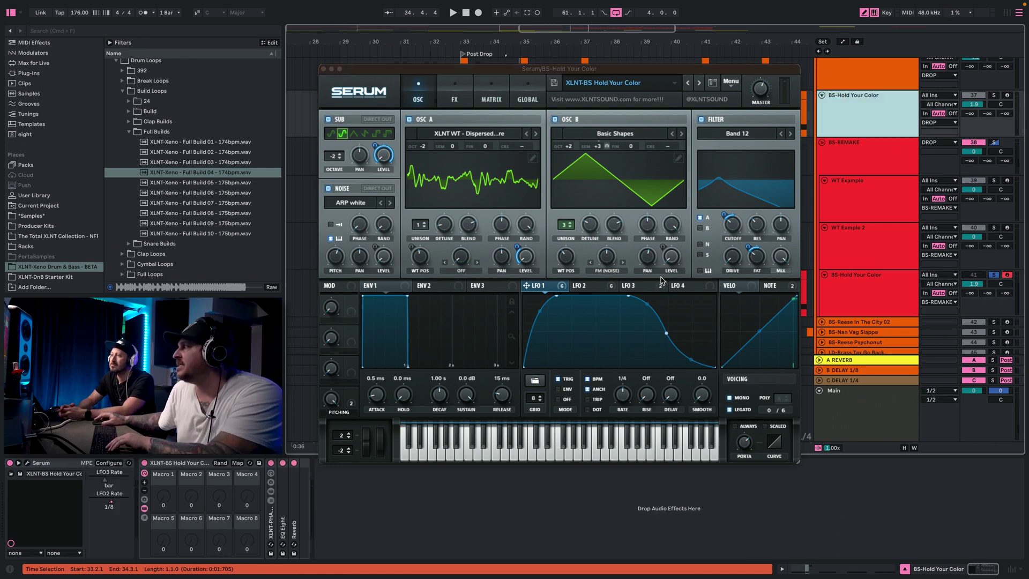
click(638, 286)
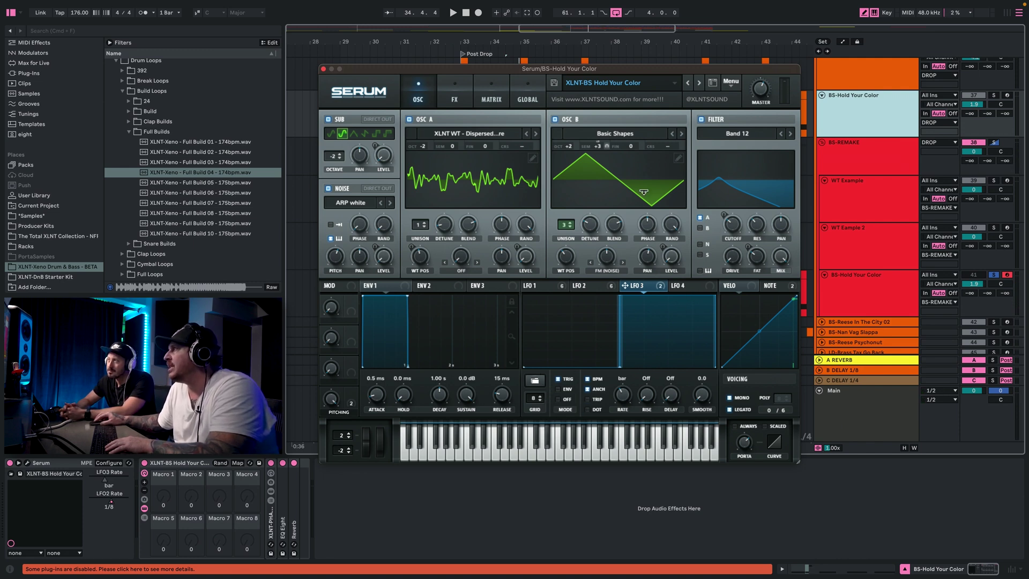
right_click(606, 143)
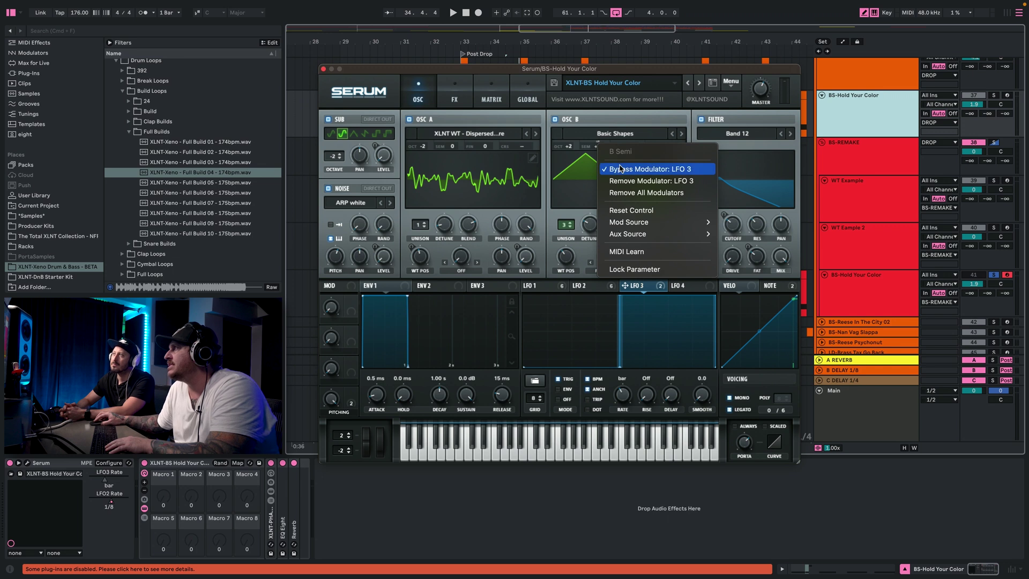
click(618, 167)
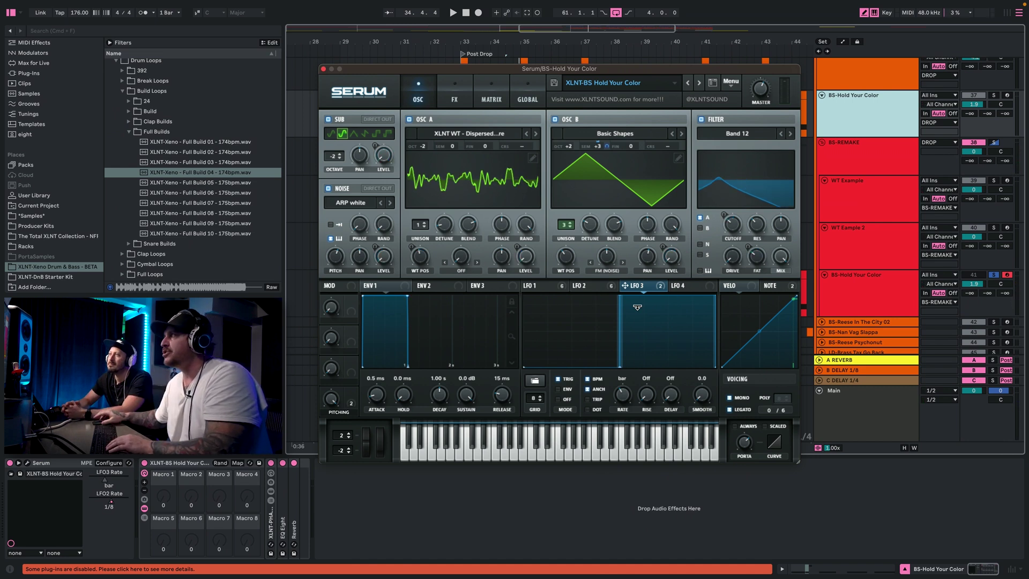
Examine LFO 3's modulation amount for B Semi in the modulation matrix and return to the oscillator page
click(484, 92)
scroll(401, 203, down, 2)
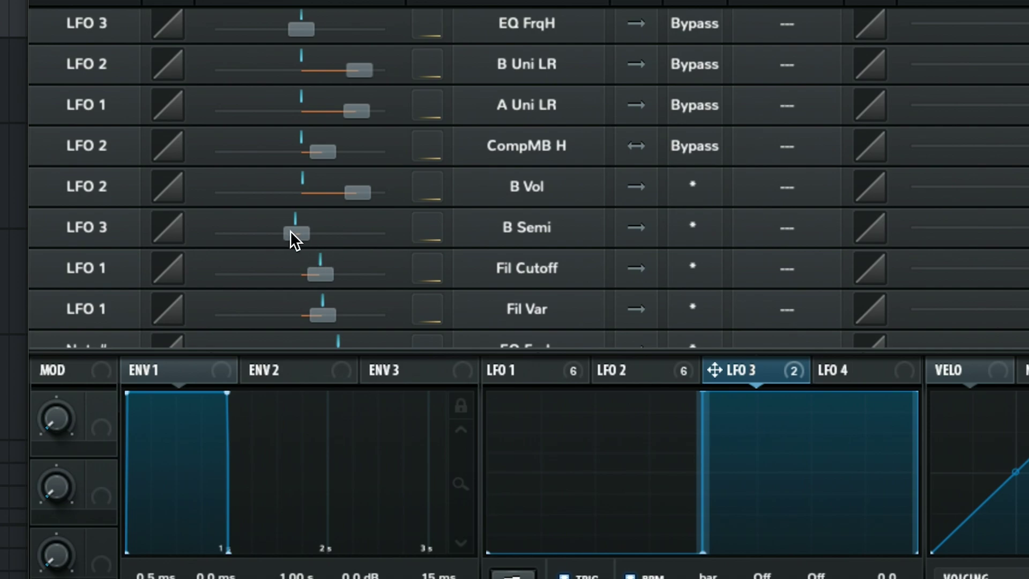
click(420, 87)
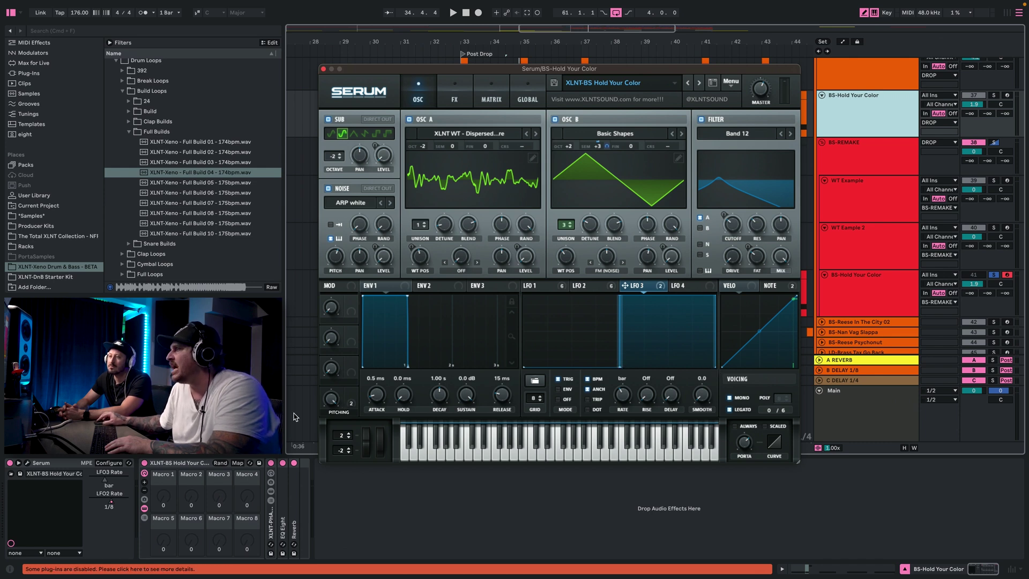
Lower the Pitching macro to 84% to test its effect on LFO 3's shape, and turn it back up fully
click(351, 403)
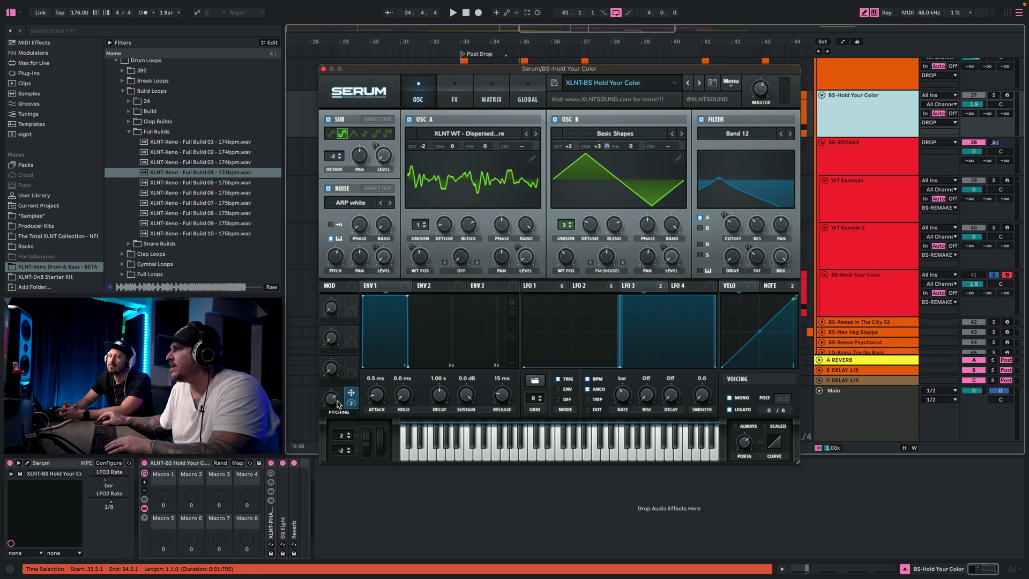
right_click(617, 356)
click(617, 356)
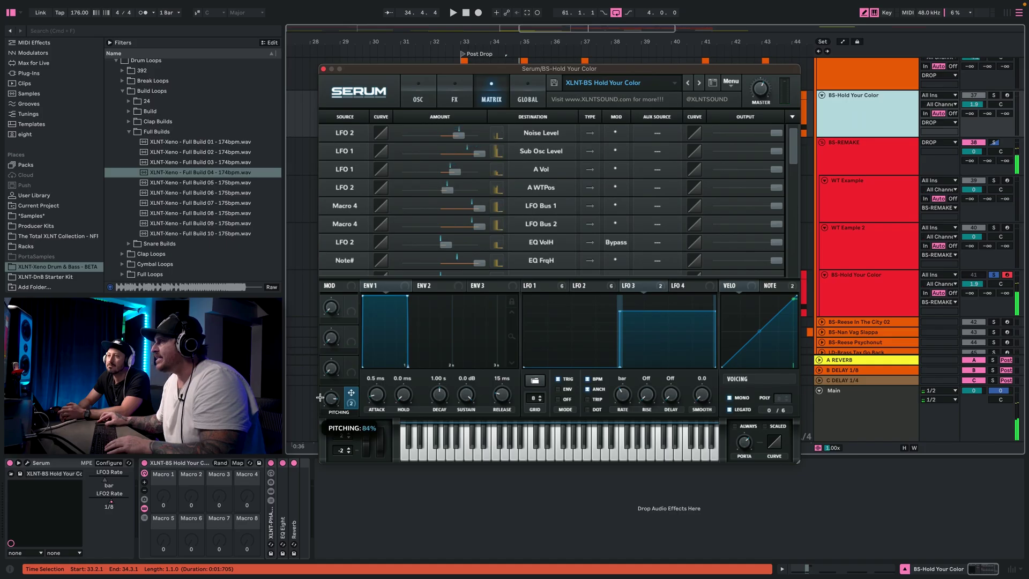
drag(320, 397, 320, 388)
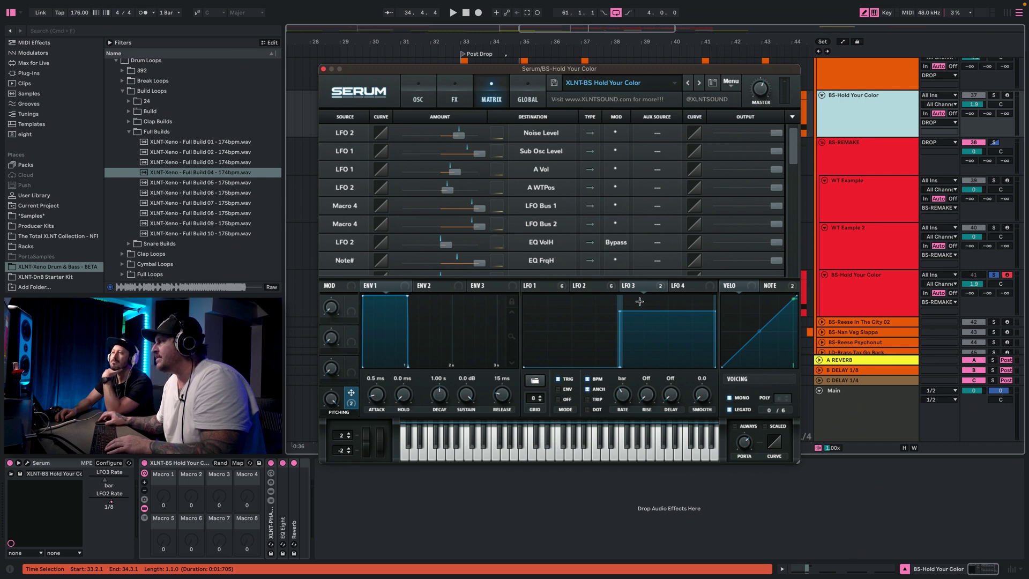
drag(331, 398, 344, 369)
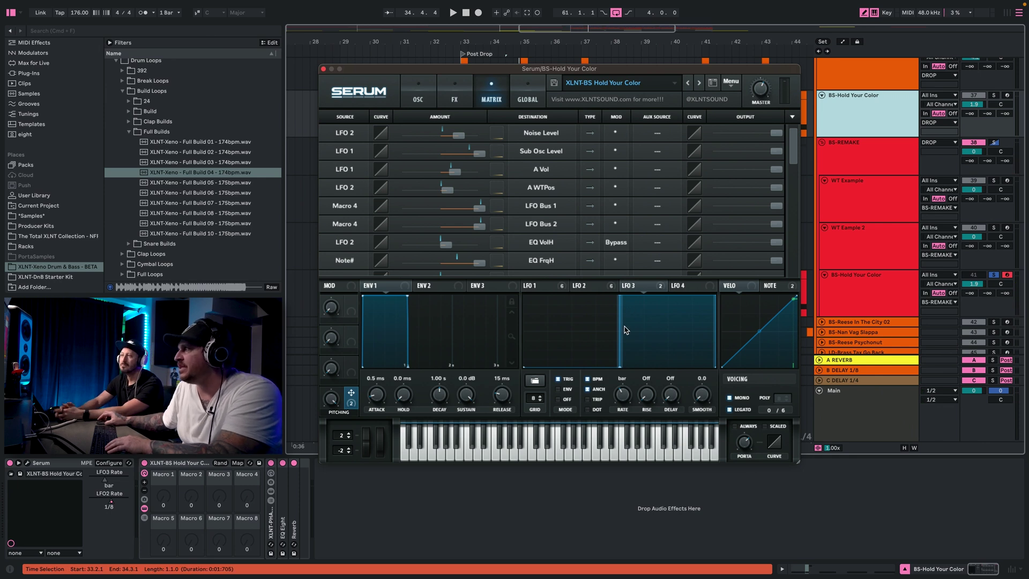
Check which LFO bus modulates the vertical position of the points at the start and end of LFO 3's raised section
right_click(619, 366)
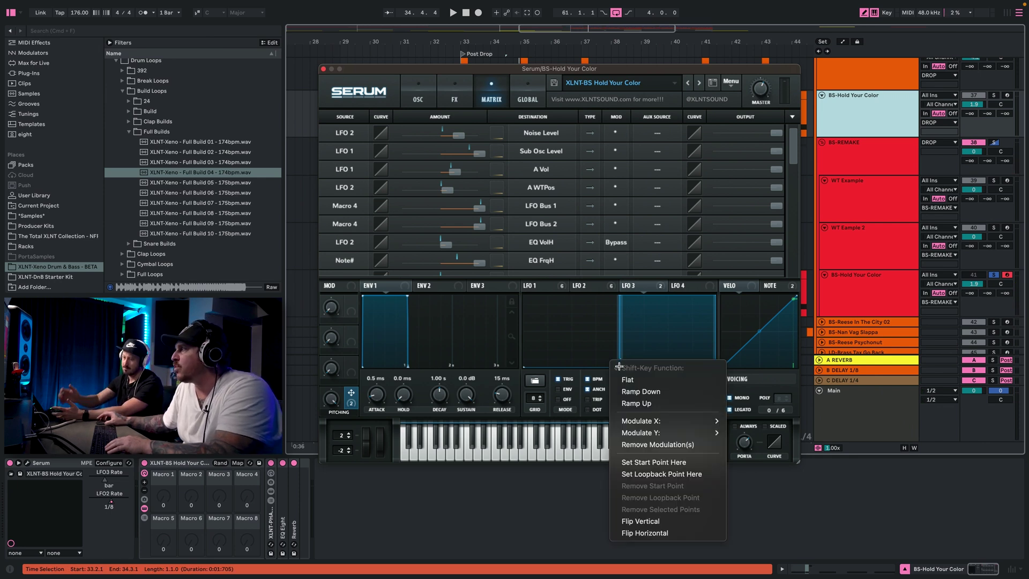
mouse_move(642, 433)
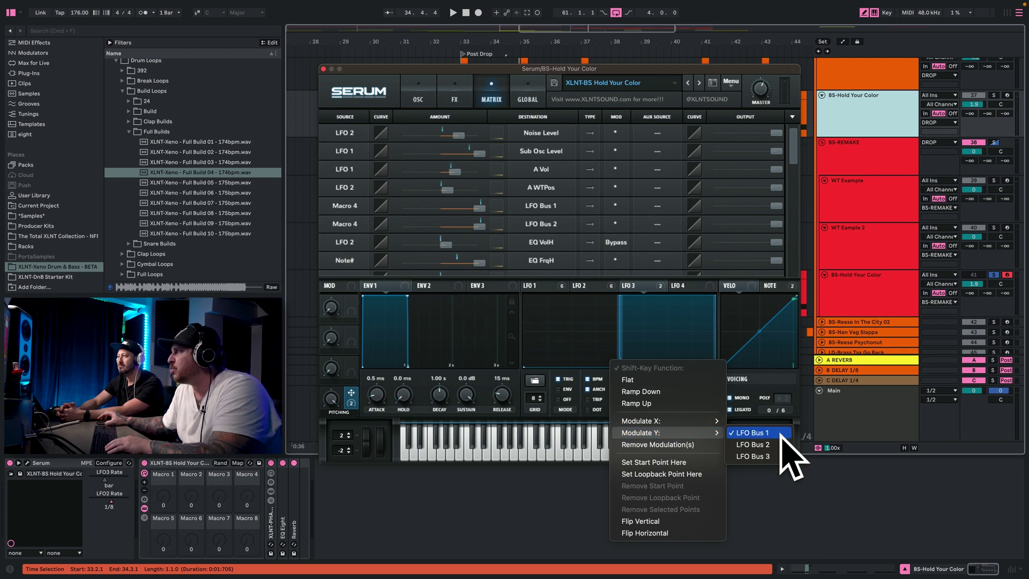
click(719, 369)
right_click(715, 365)
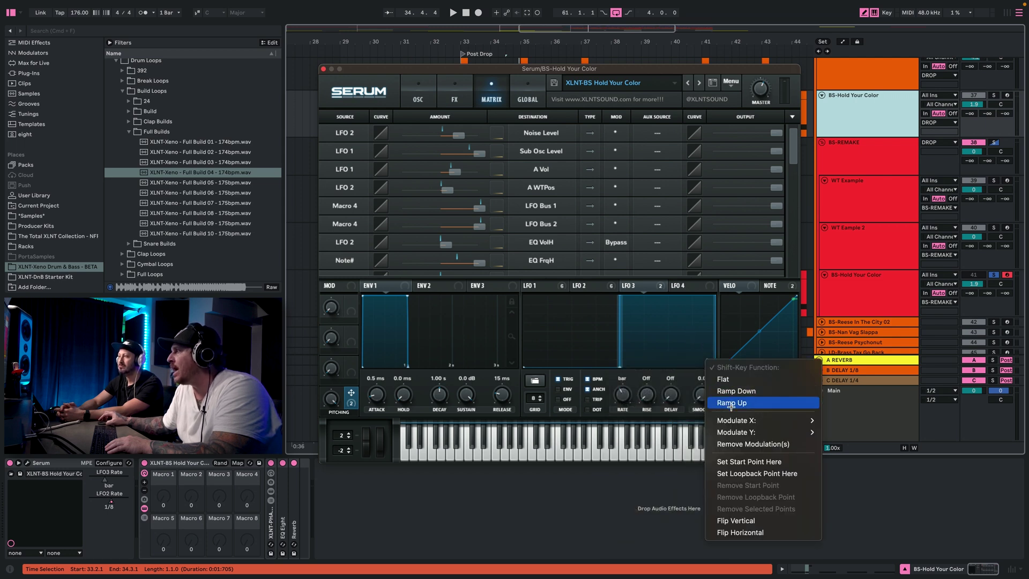
mouse_move(777, 432)
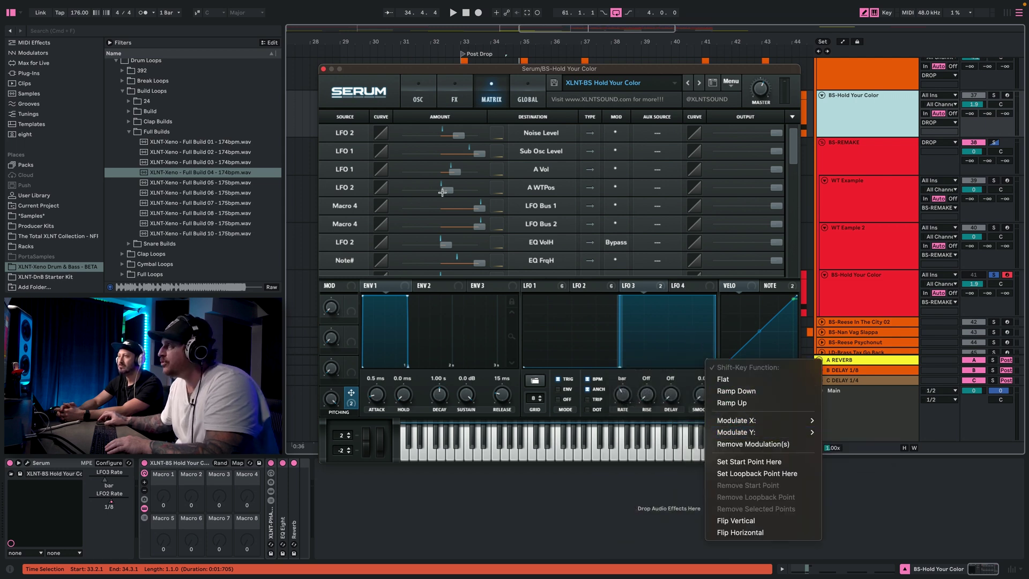
click(640, 357)
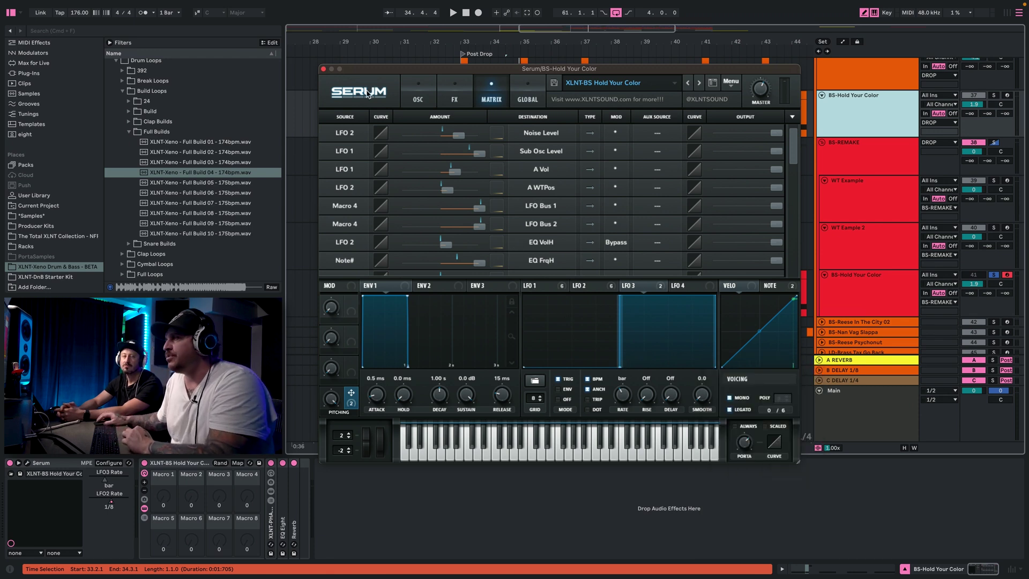
Show Serum's effects, select the remake's BS-Hold Your Color track and enable the EQ effect
click(453, 92)
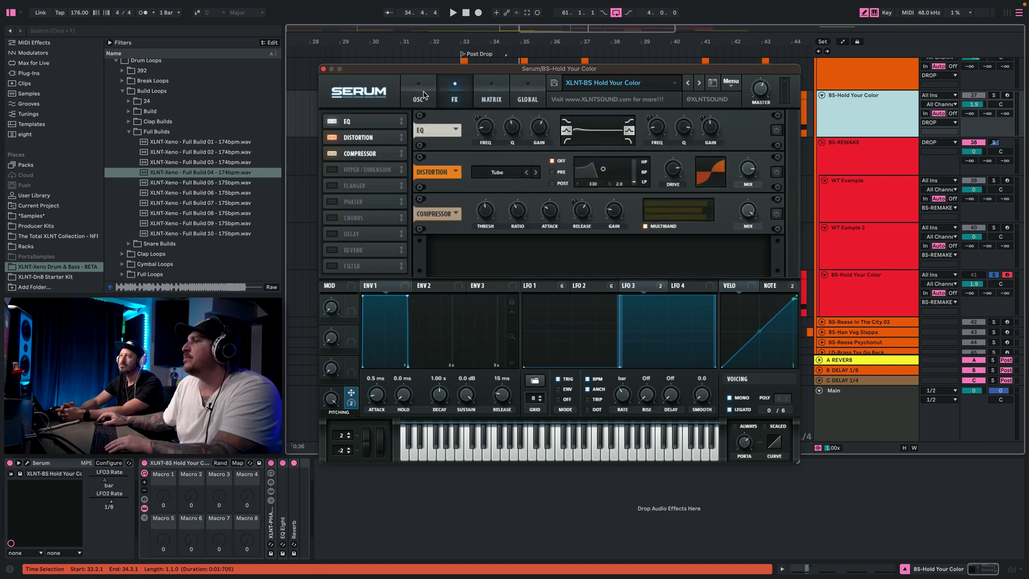
click(882, 287)
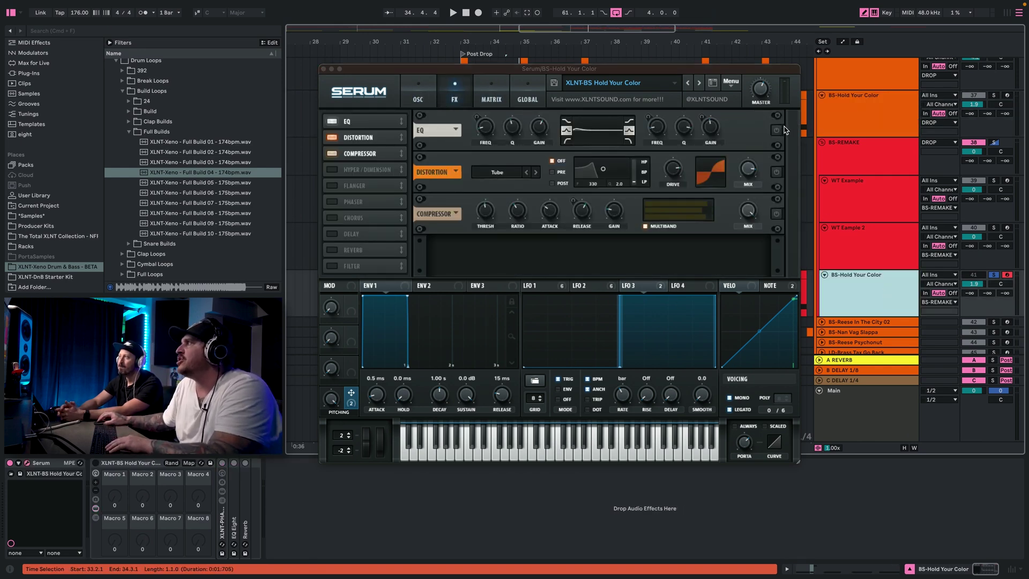
click(483, 124)
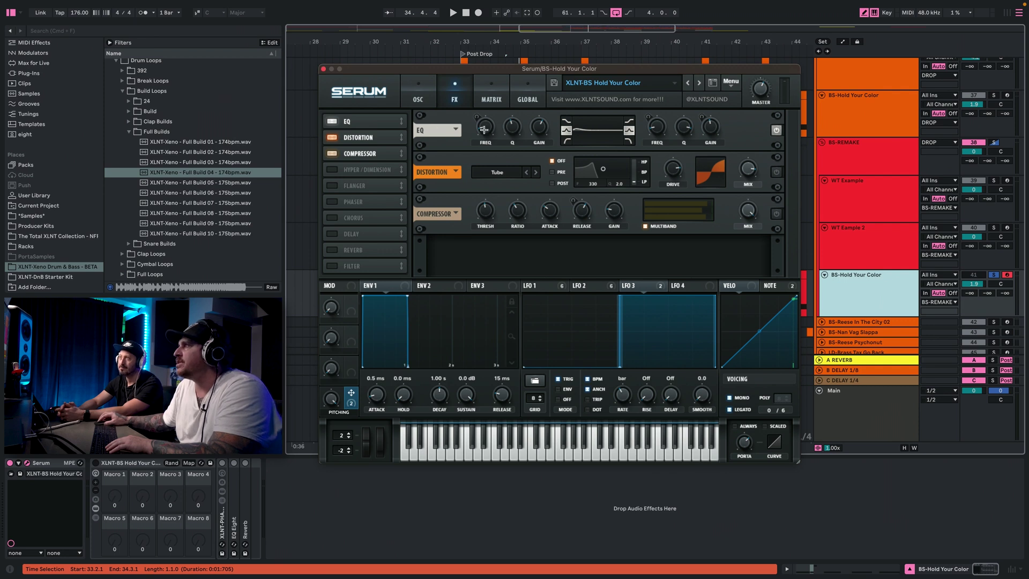
Examine the EQ's low and high band settings and show the Note source's modulation of both frequencies
mouse_move(509, 128)
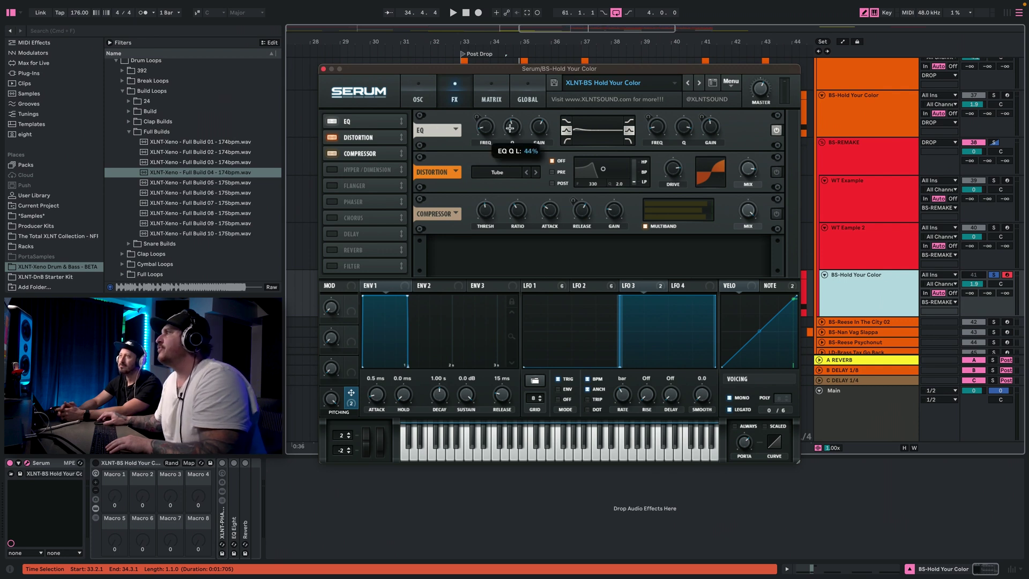
mouse_move(541, 127)
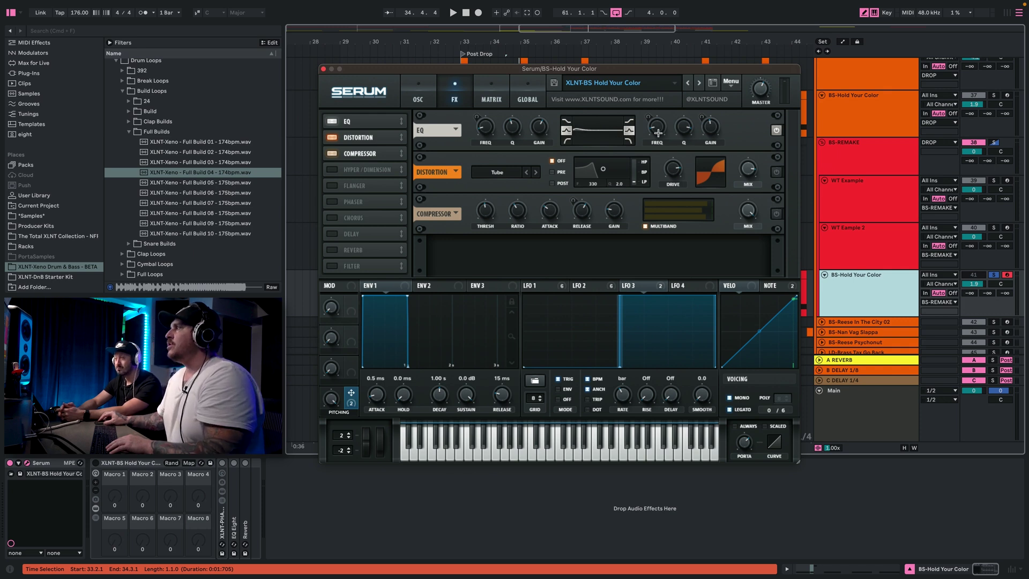
mouse_move(656, 130)
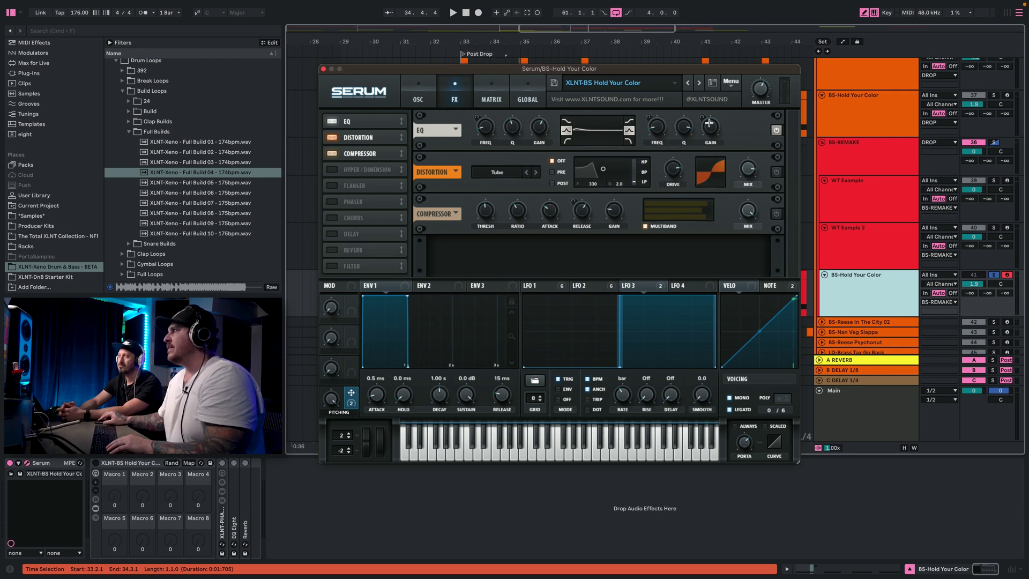
click(774, 285)
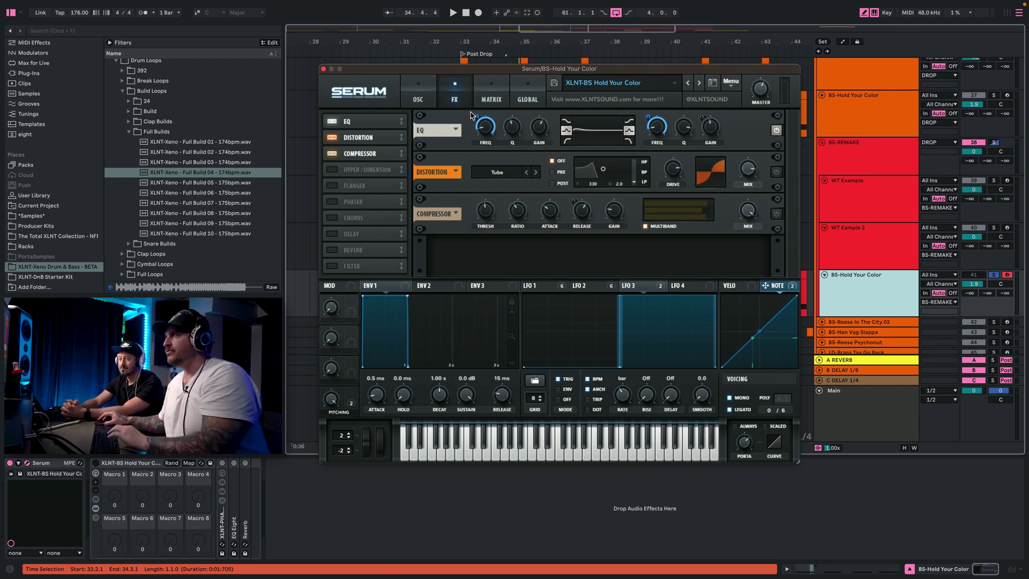
Bypass the Note modulation of the EQ's low-band frequency and re-enable it to compare the sound
right_click(475, 116)
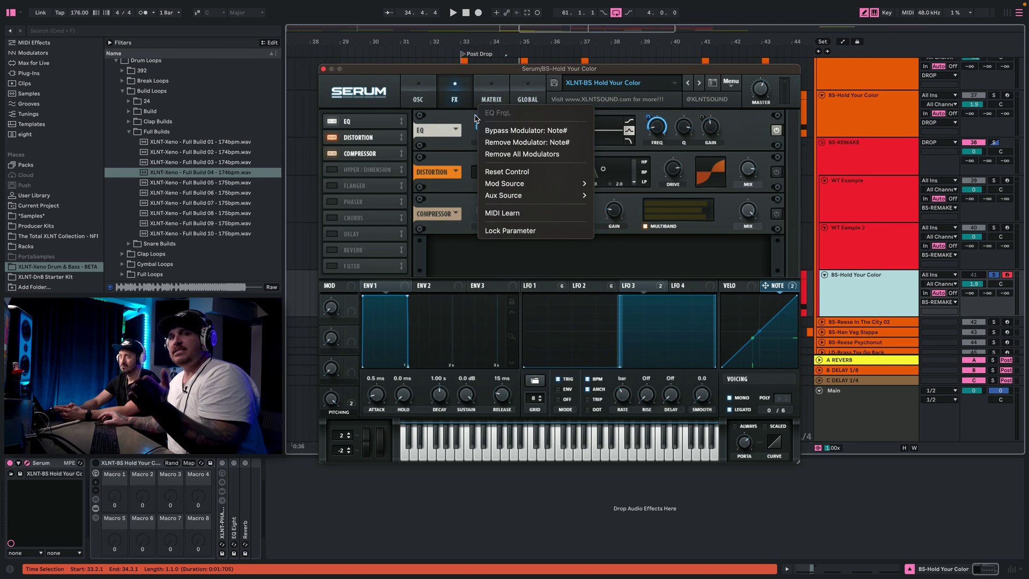
click(476, 117)
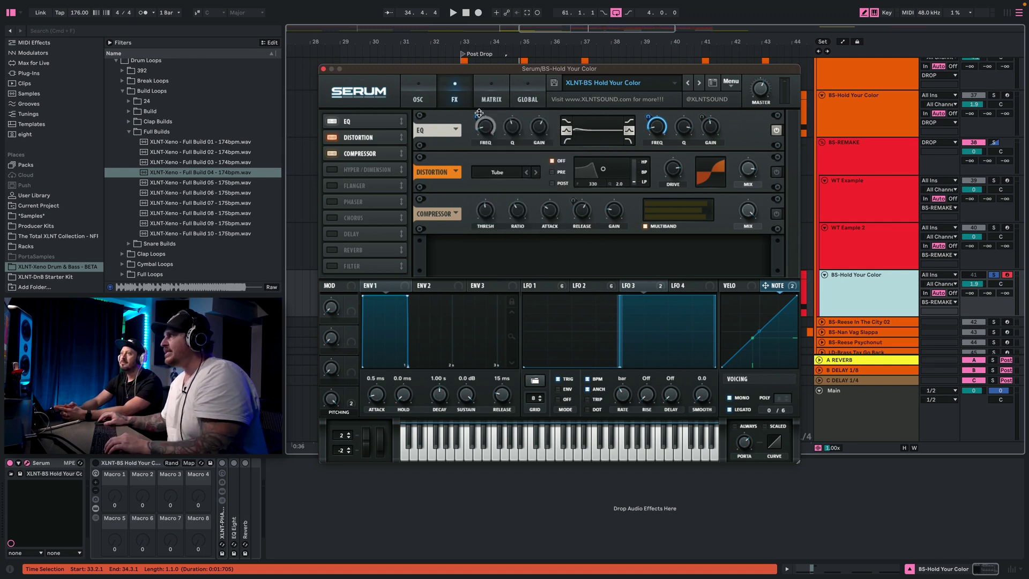
right_click(478, 117)
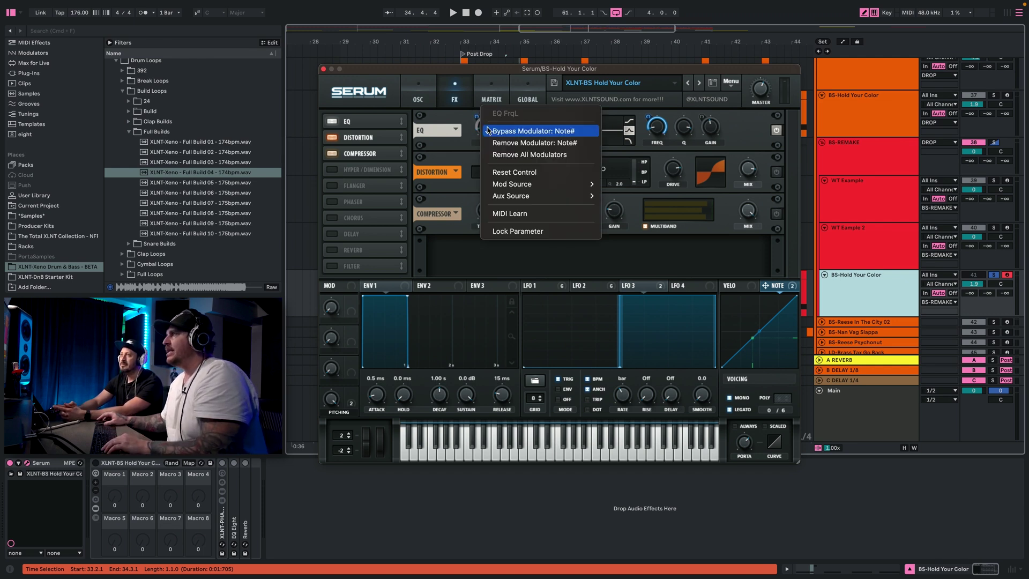
click(487, 128)
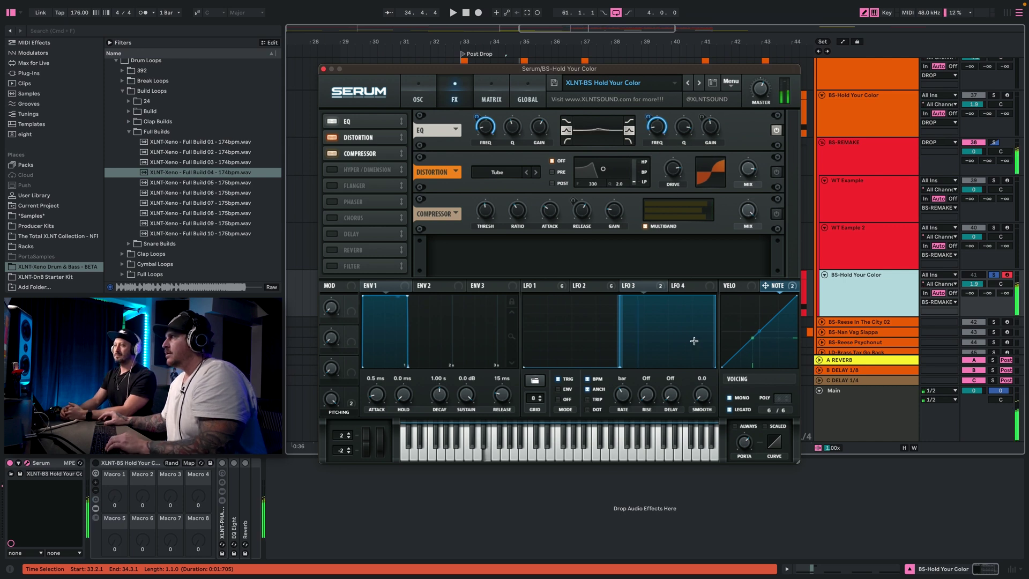
Show LFO 2 and re-enable its modulation of the EQ's high-band gain
click(588, 286)
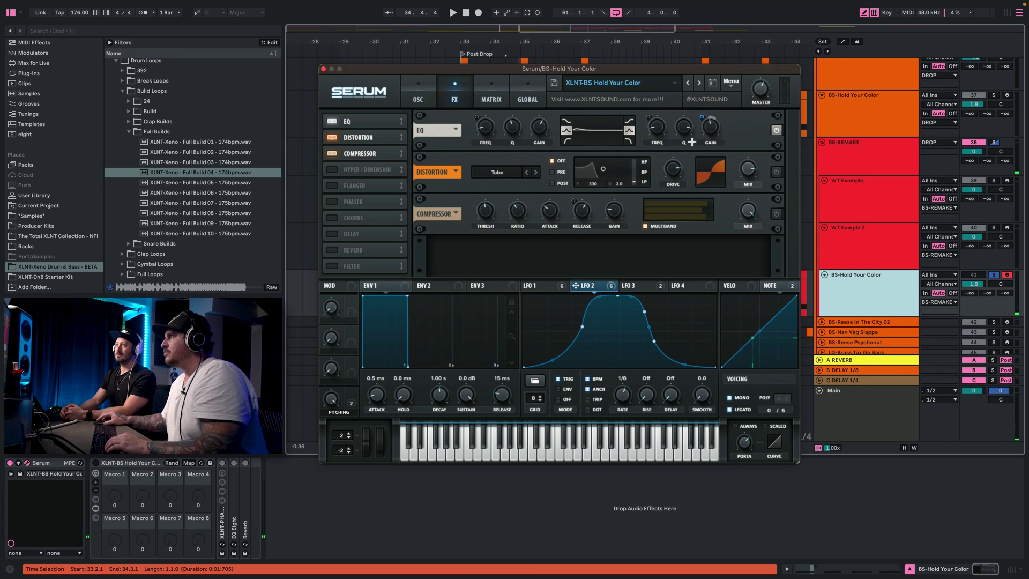
right_click(705, 113)
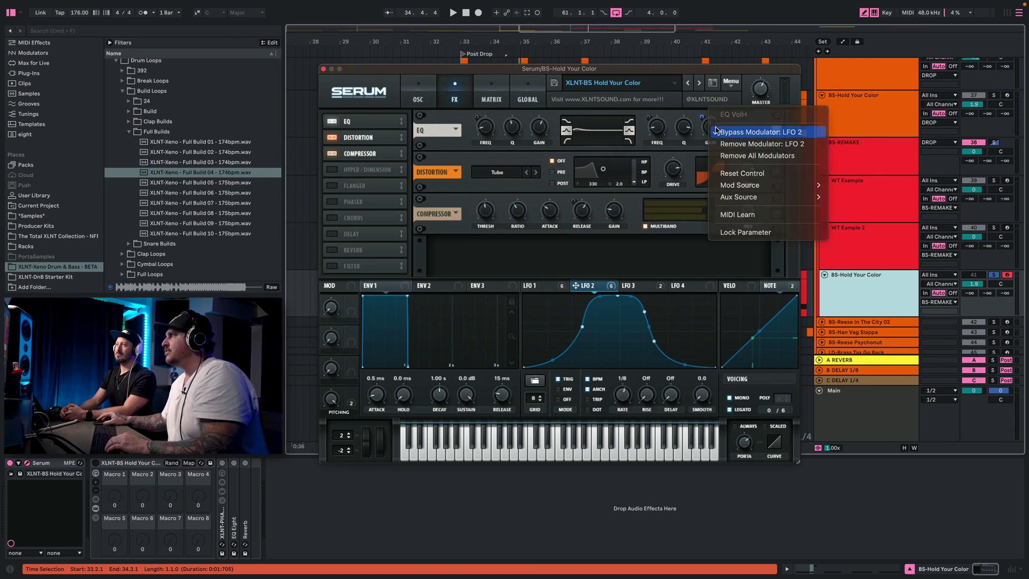
click(715, 132)
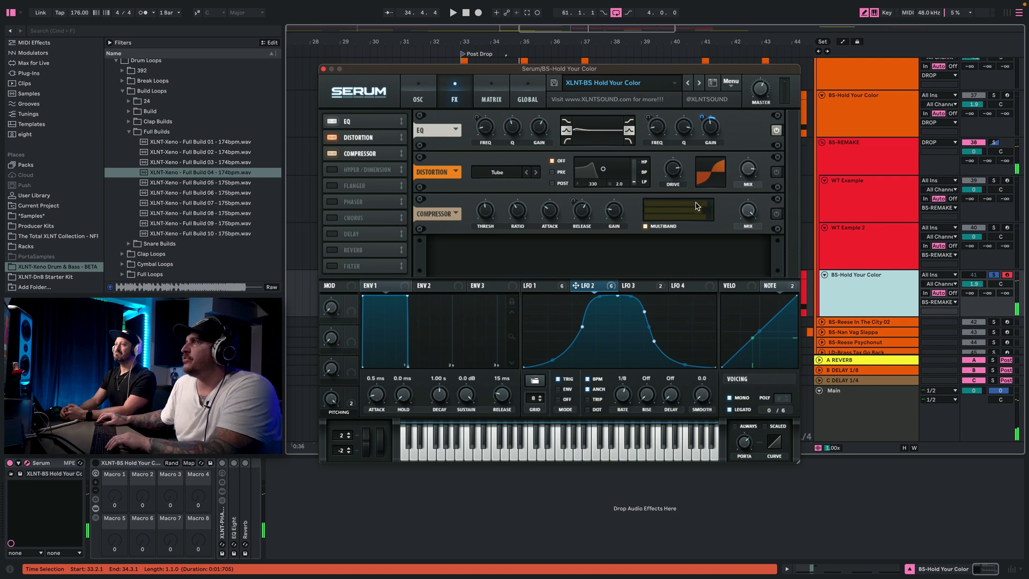
Enable the Tube distortion and the multiband compressor, and examine their settings
click(777, 171)
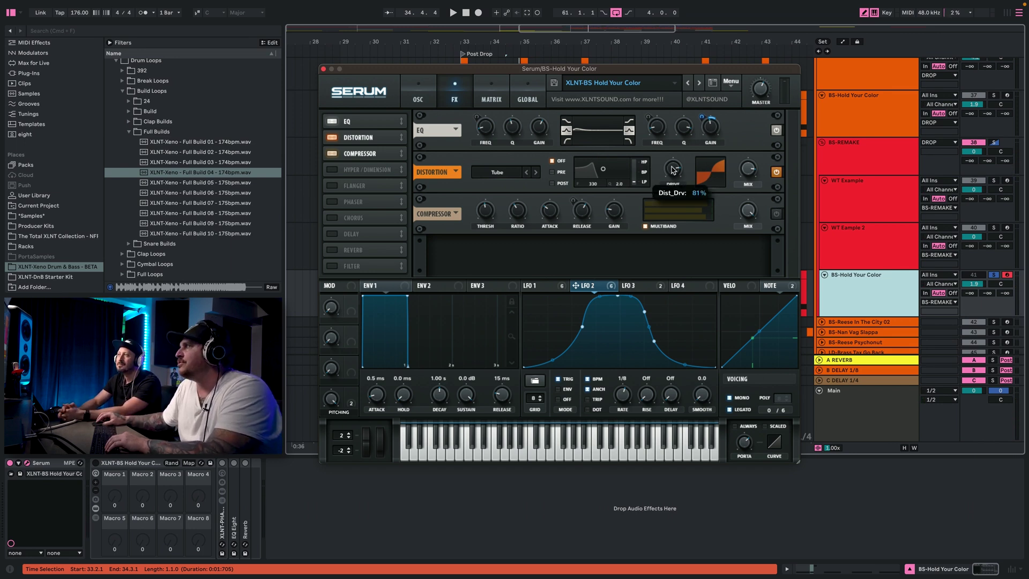
mouse_move(749, 175)
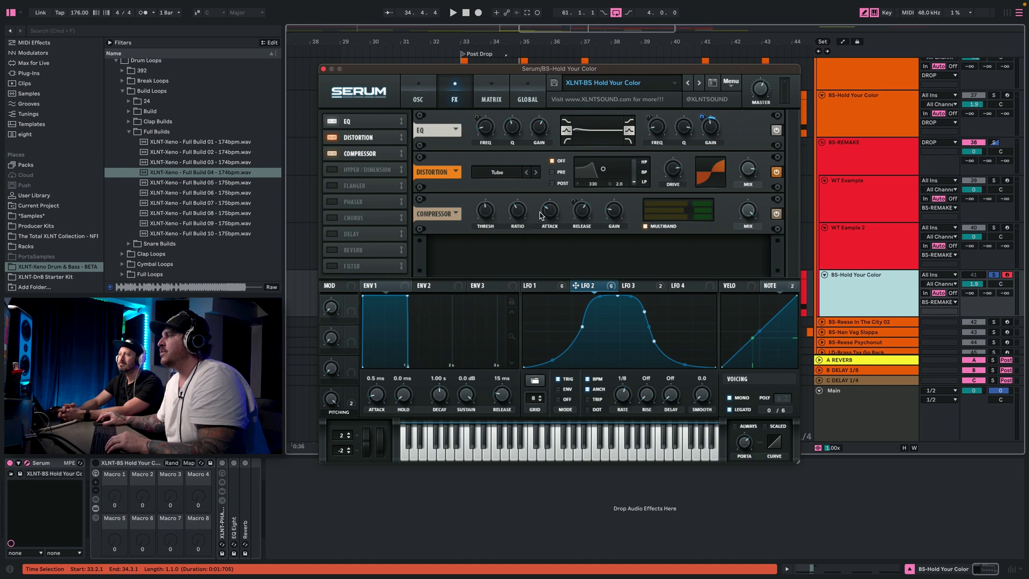
mouse_move(583, 215)
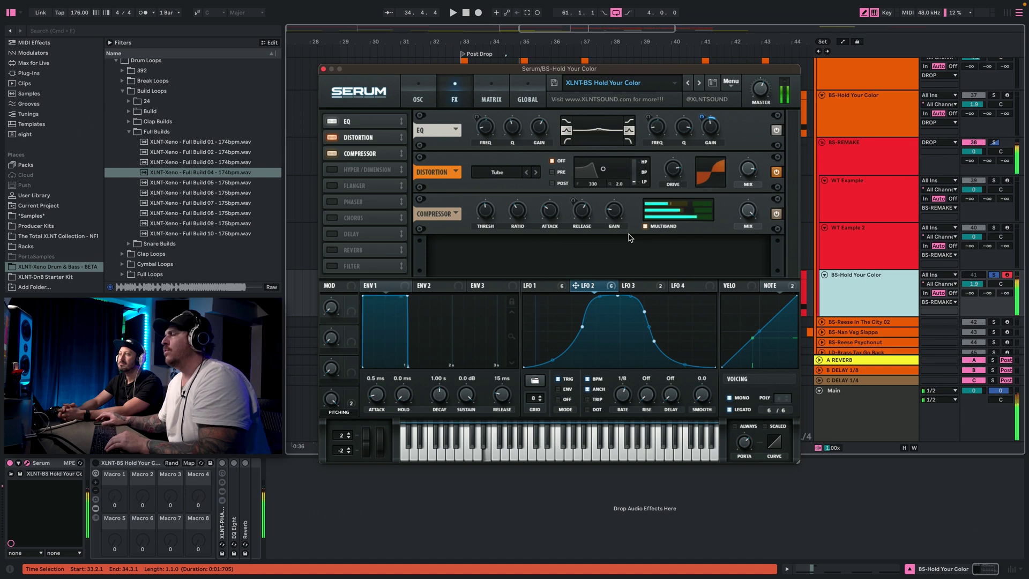
Show LFO 1 and re-enable its modulation of the compressor's release
click(542, 287)
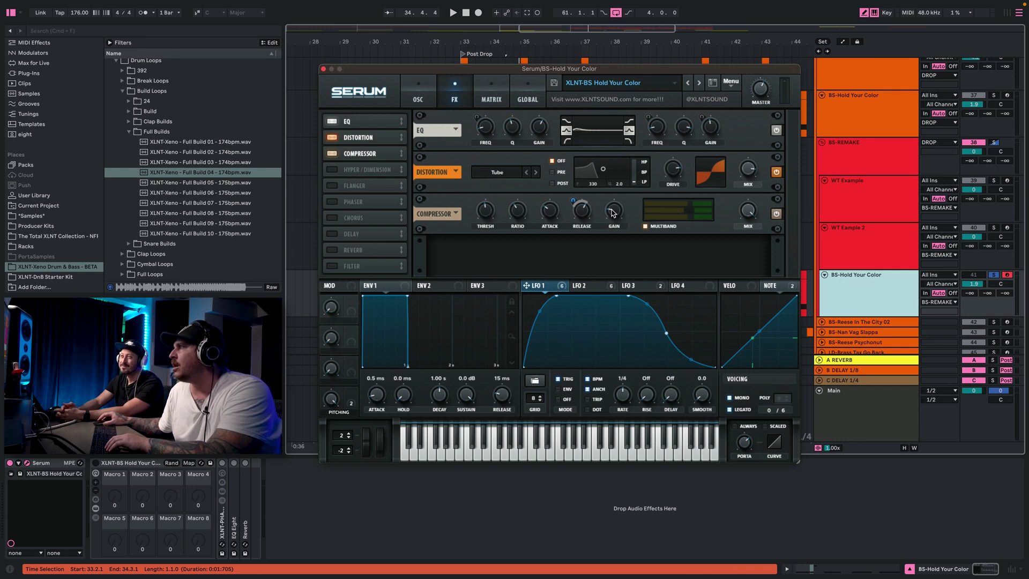
right_click(573, 201)
click(582, 215)
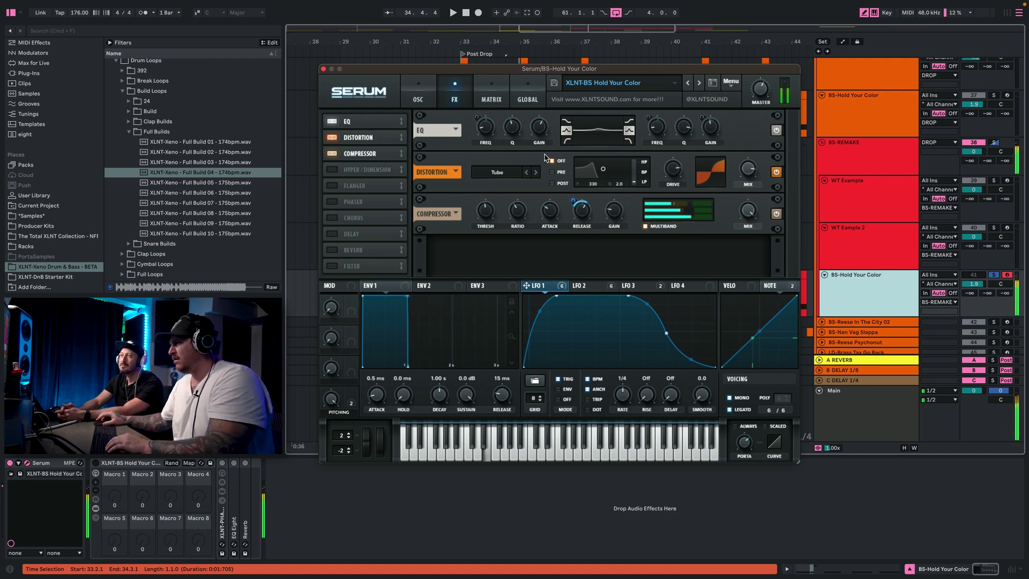
Check LFO 1's bypassed destinations in the oscillator view, and set oscillator A's unison to 2 voices with adjusted detune
click(427, 97)
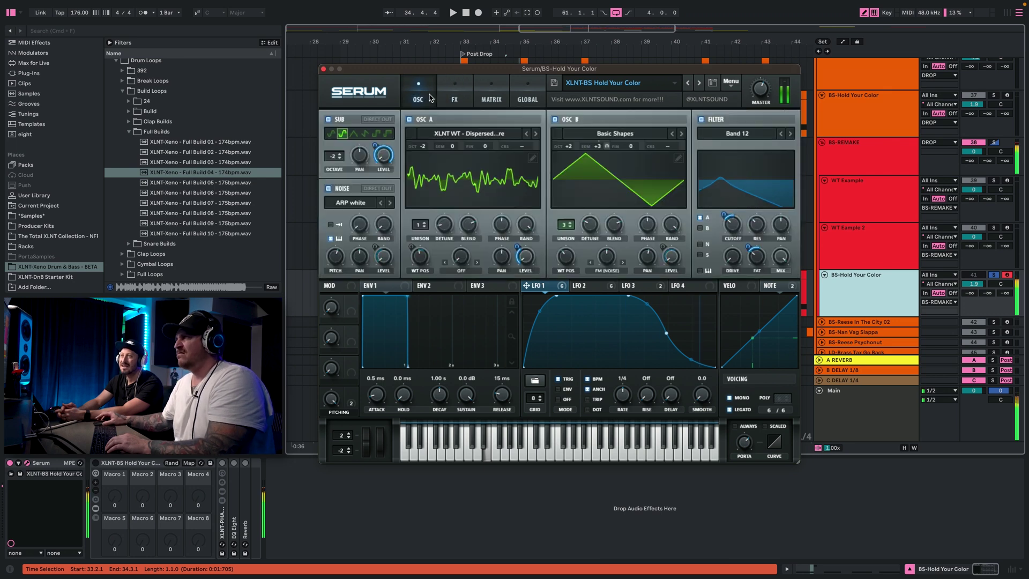
click(558, 287)
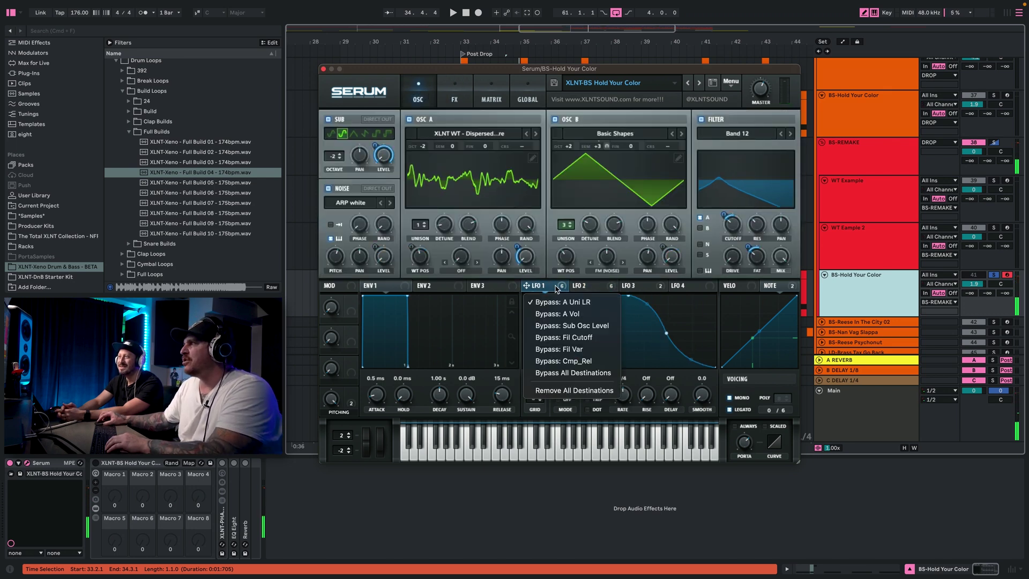
click(556, 288)
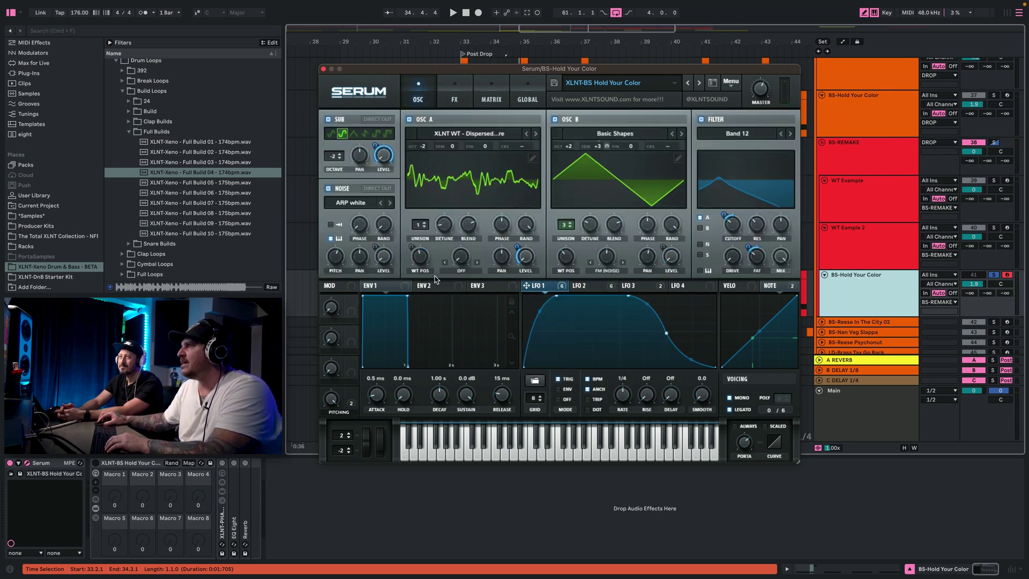
drag(420, 226, 421, 220)
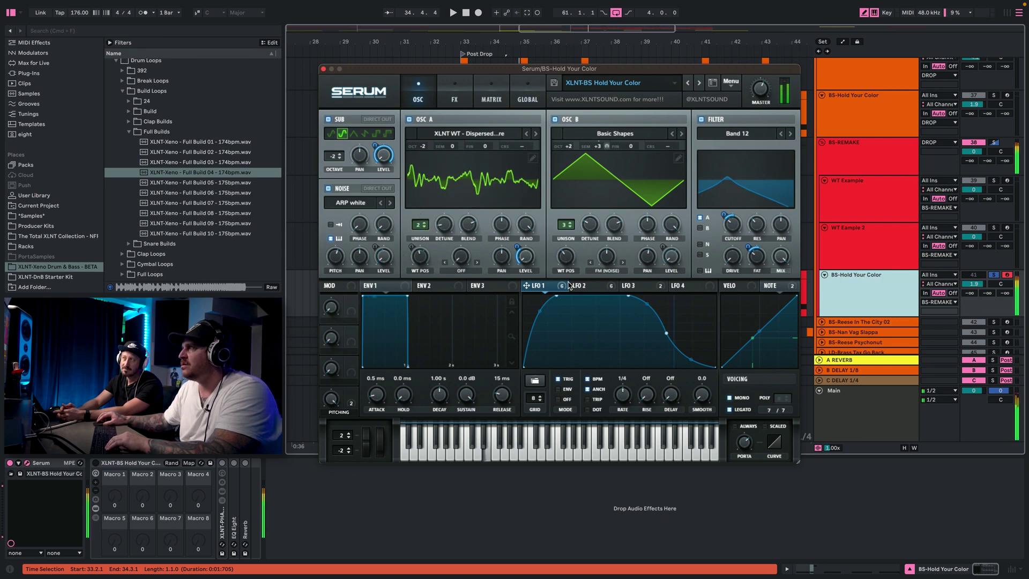
drag(445, 230, 445, 228)
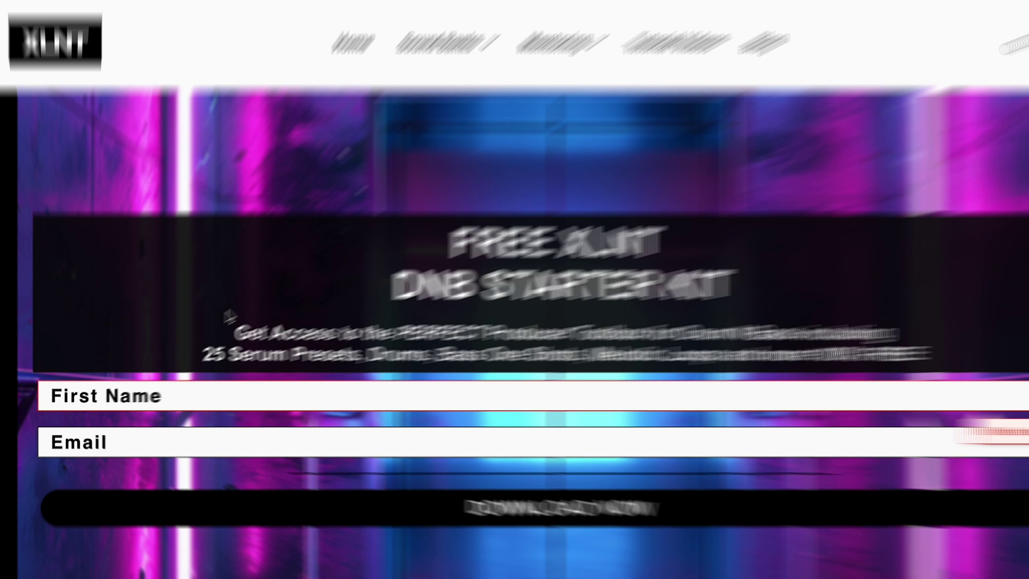
Switch to the XLNT website and fill in the first name and e-mail on the free DNB Starter Kit form
text(sonny moore)
key(Tab)
text(mynamisskrill)
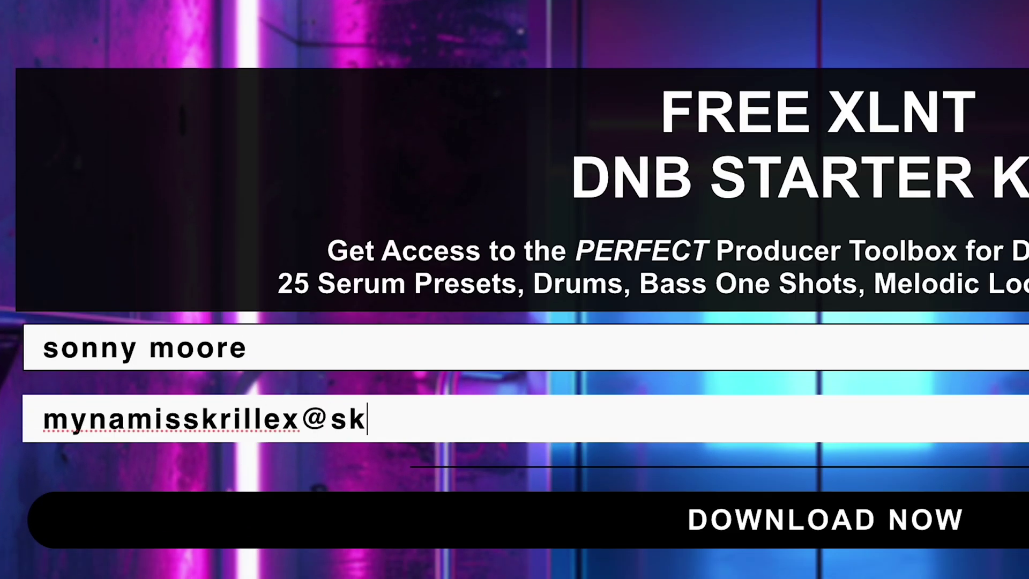